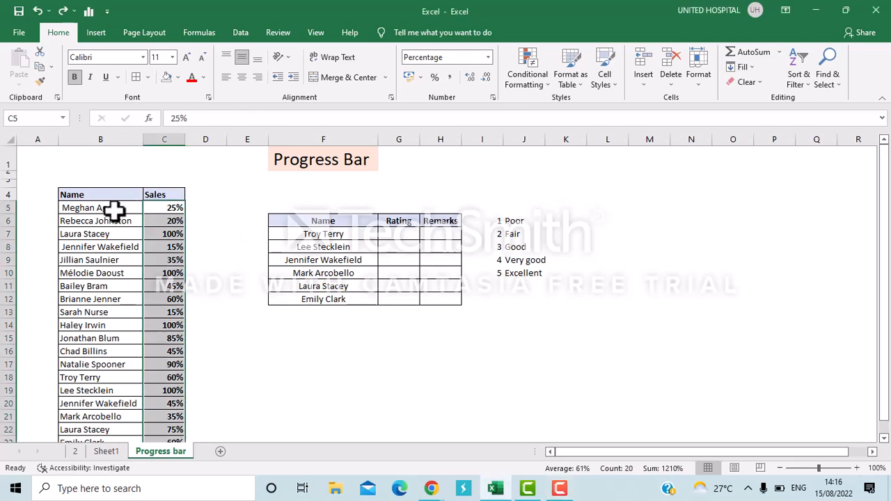
Select all the Sales percentages in the main table, C5:C24.
{"action": "left_click", "coordinate": [111, 208]}
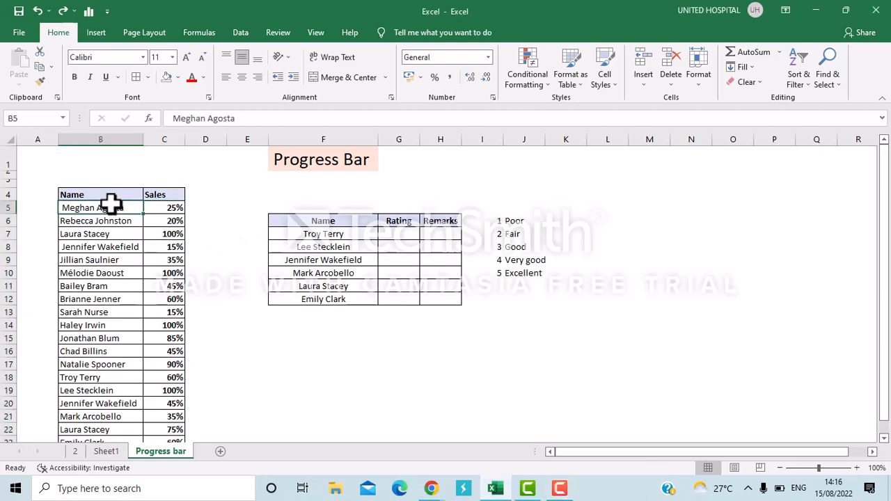
{"action": "key", "text": "Right"}
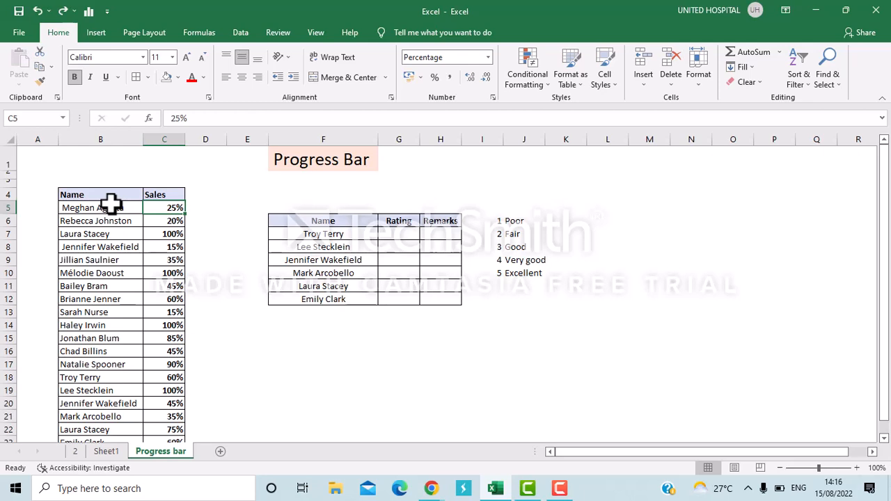
{"action": "left_click", "coordinate": [153, 165]}
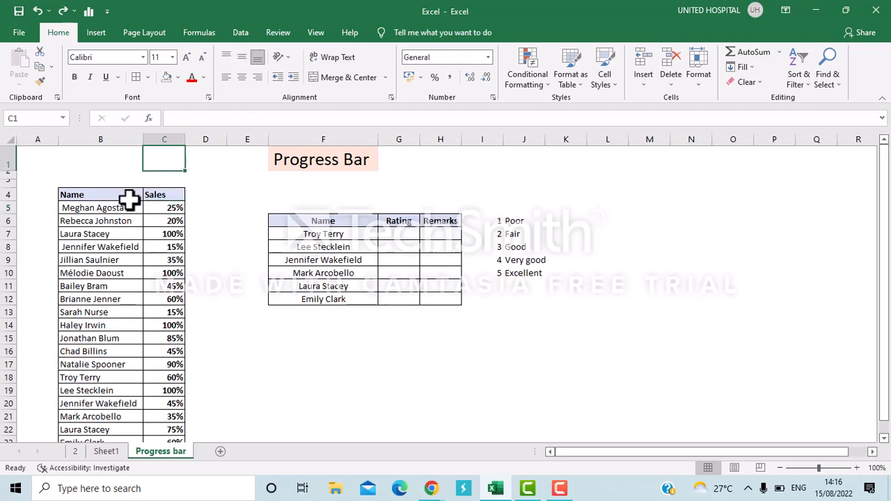
{"action": "scroll", "coordinate": [129, 200], "scroll_direction": "down", "scroll_amount": 1}
{"action": "scroll", "coordinate": [128, 200], "scroll_direction": "up", "scroll_amount": 1}
{"action": "scroll", "coordinate": [129, 200], "scroll_direction": "down", "scroll_amount": 1}
{"action": "left_click", "coordinate": [157, 167]}
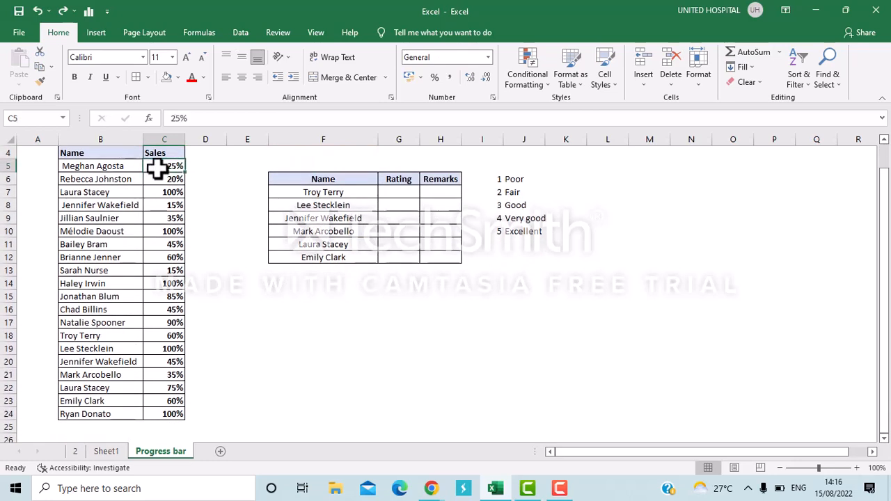
{"action": "key", "text": "ctrl+shift+Down"}
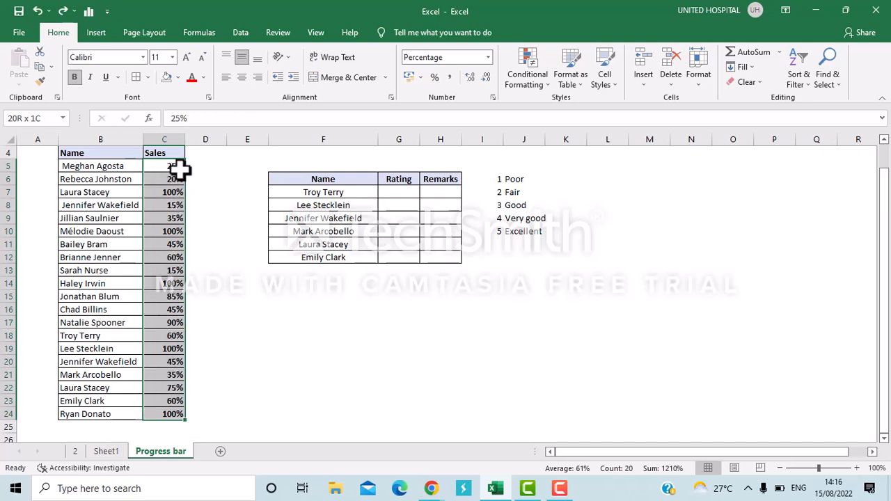
Try light blue Gradient Fill data bars on the selected Sales percentages and undo them.
{"action": "left_click", "coordinate": [540, 85]}
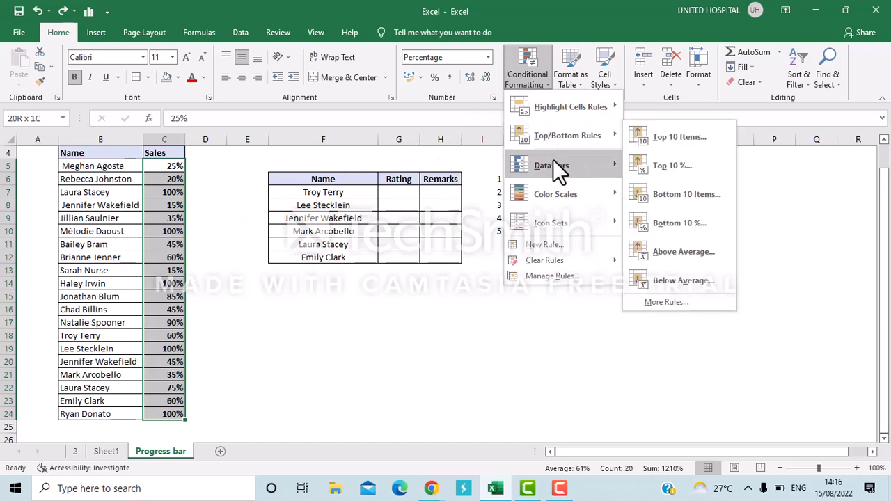
{"action": "mouse_move", "coordinate": [552, 162]}
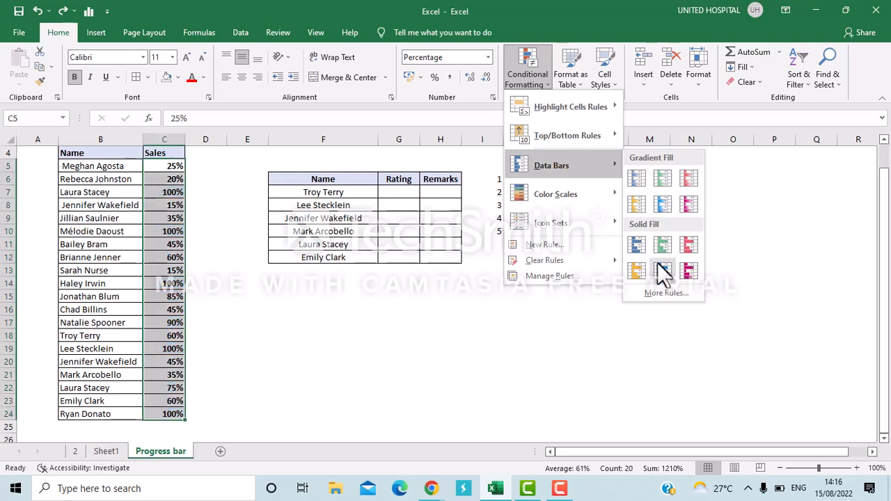
{"action": "left_click", "coordinate": [665, 204]}
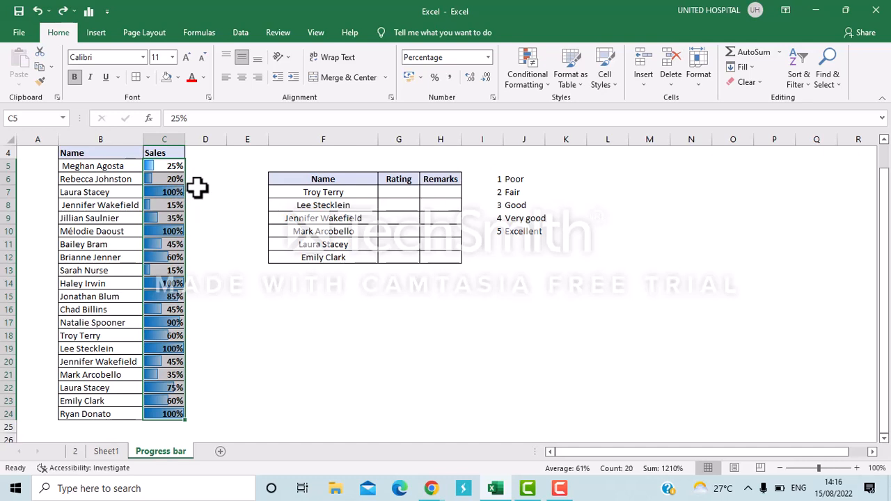
{"action": "key", "text": "ctrl+z"}
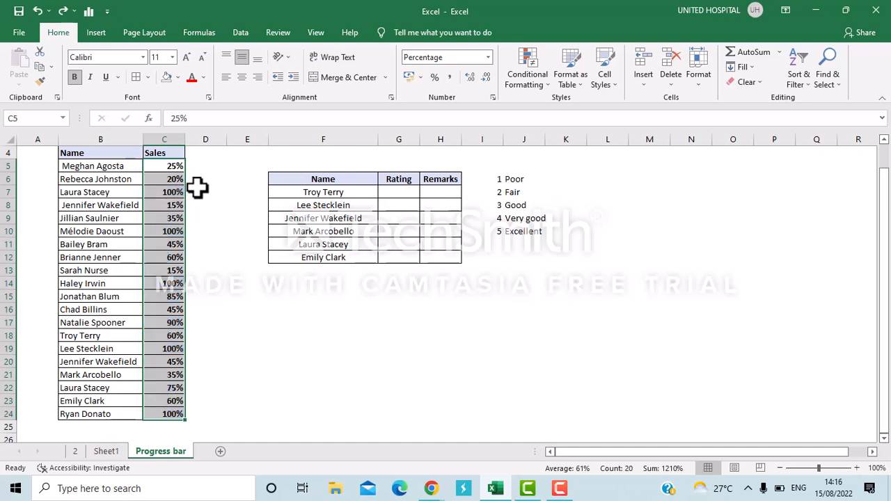
Start a new conditional formatting rule for the selected Sales cells using the Data Bar format style.
{"action": "left_click", "coordinate": [535, 66]}
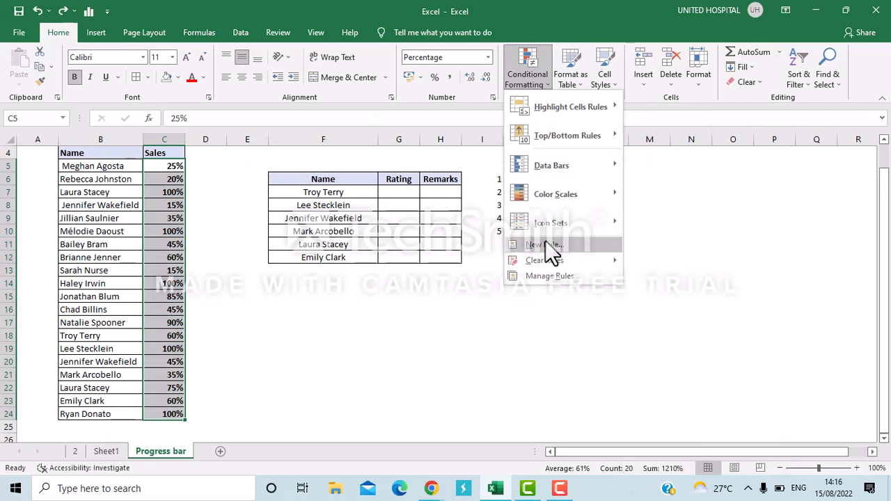
{"action": "left_click", "coordinate": [547, 243]}
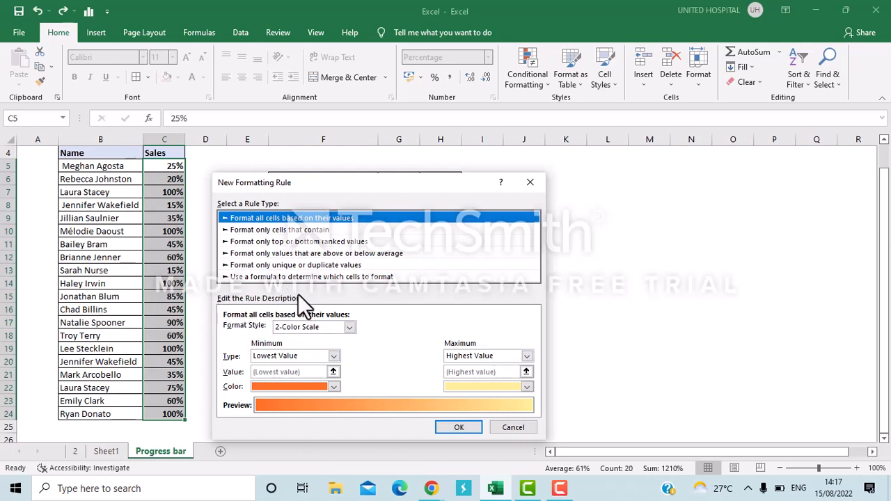
{"action": "left_click", "coordinate": [287, 331]}
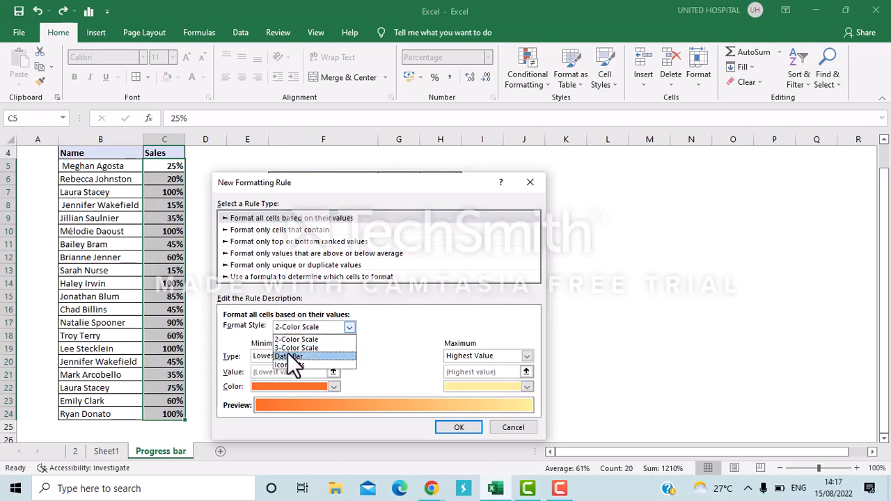
{"action": "left_click", "coordinate": [293, 357]}
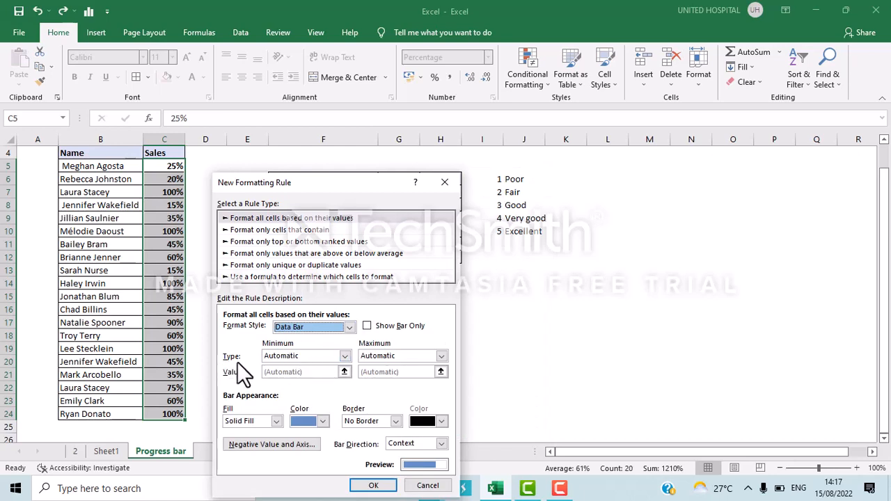
Set the data bar's minimum and maximum types to Number, with a minimum of 0 and a maximum of 1.
{"action": "left_click", "coordinate": [304, 357]}
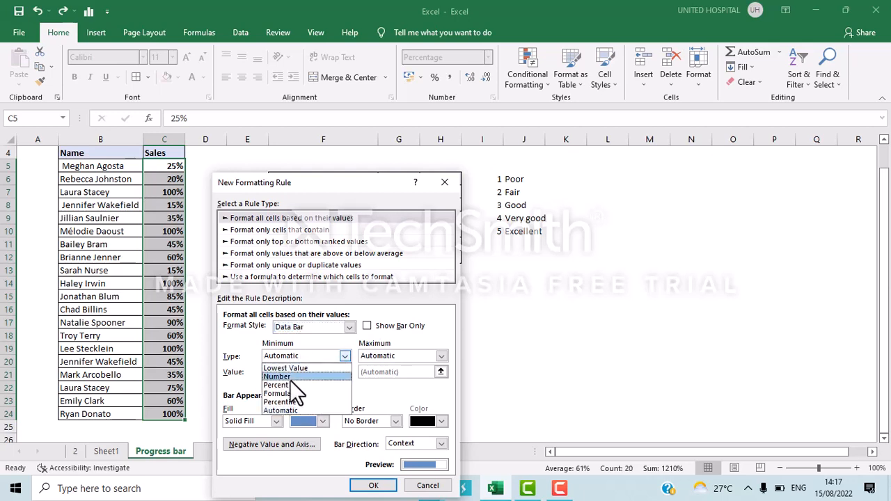
{"action": "left_click", "coordinate": [290, 380]}
{"action": "left_click", "coordinate": [378, 356]}
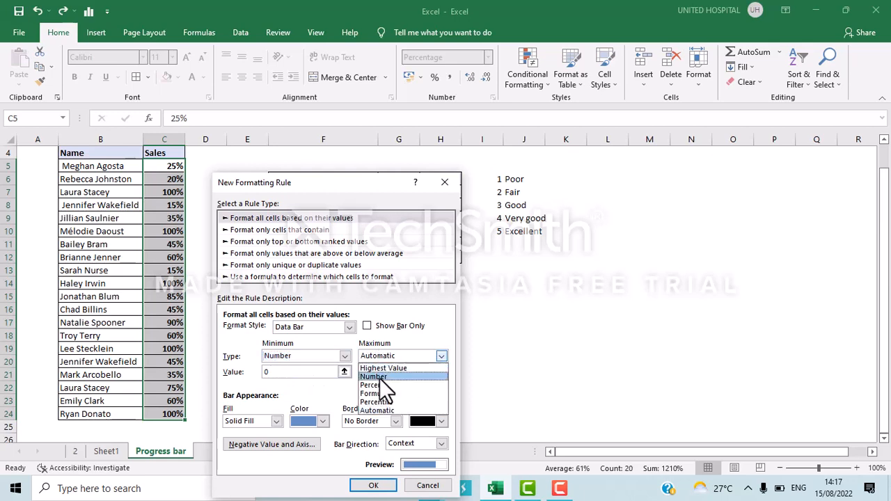
{"action": "left_click", "coordinate": [385, 379]}
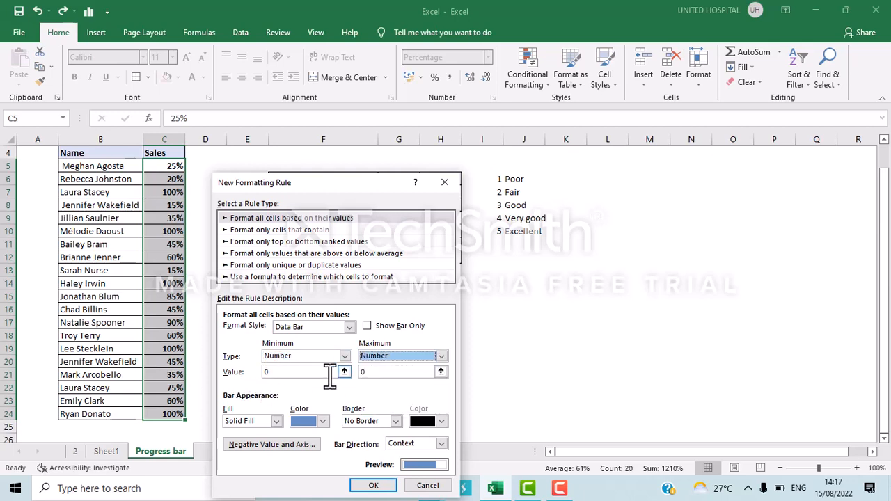
{"action": "left_click", "coordinate": [373, 372]}
{"action": "key", "text": "BackSpace"}
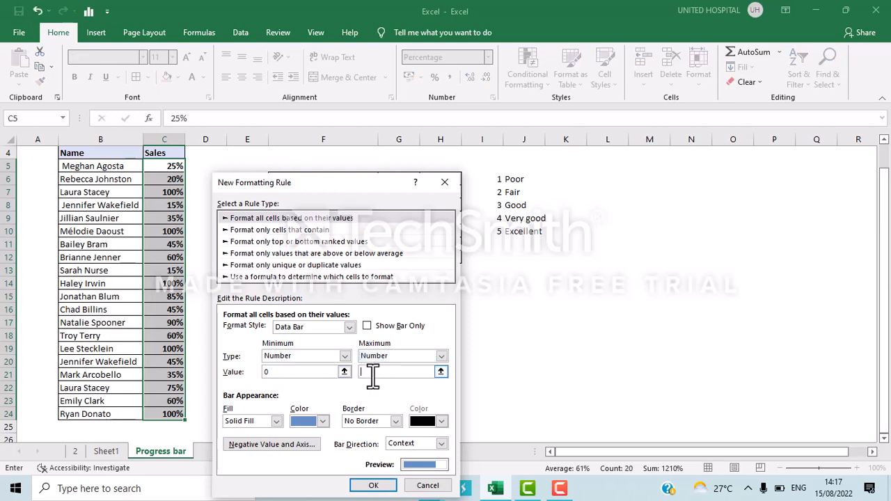
{"action": "type", "text": "1"}
Give the data bars a green solid fill, no border and Left-to-Right direction, and apply the rule.
{"action": "left_click", "coordinate": [257, 421]}
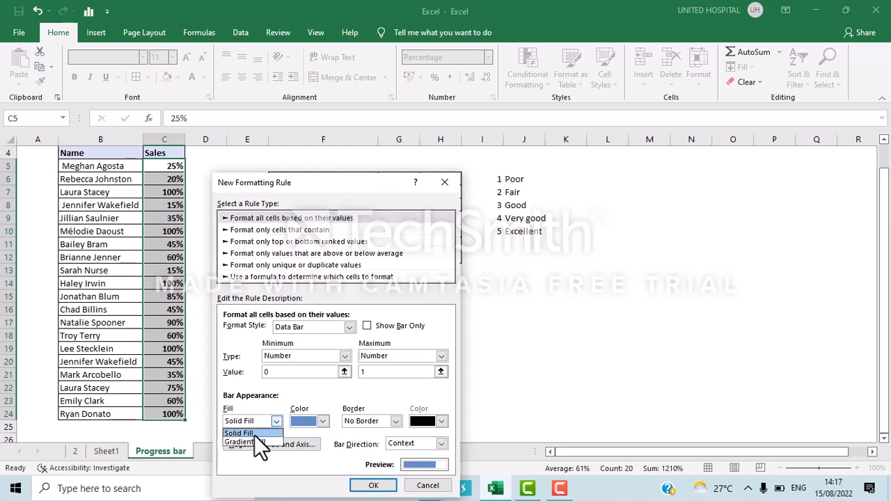
{"action": "left_click", "coordinate": [254, 435]}
{"action": "left_click", "coordinate": [324, 423]}
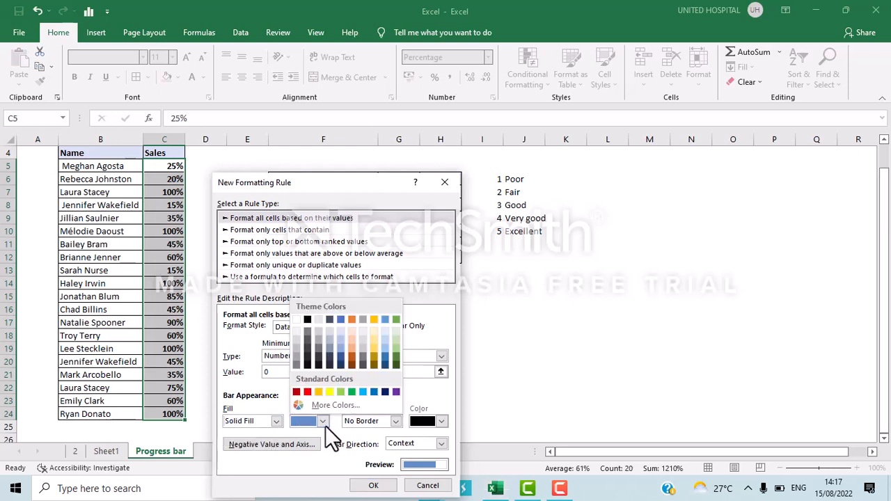
{"action": "left_click", "coordinate": [351, 392]}
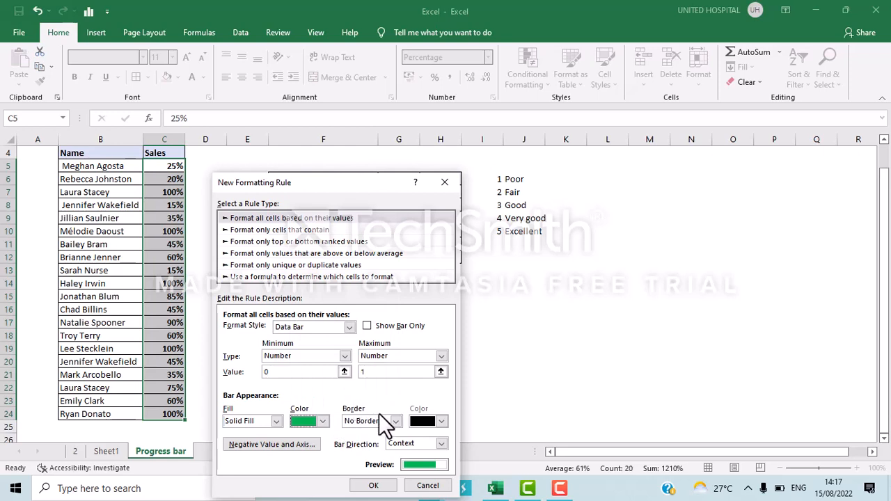
{"action": "left_click", "coordinate": [396, 422]}
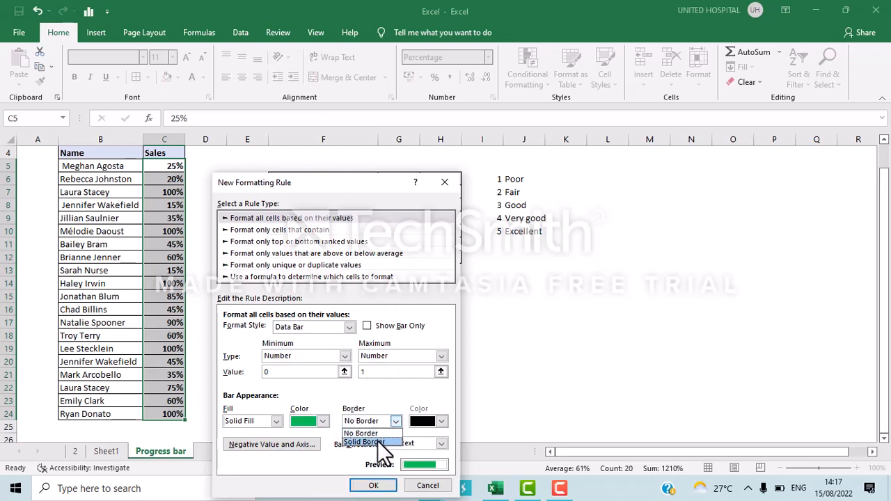
{"action": "left_click", "coordinate": [385, 397]}
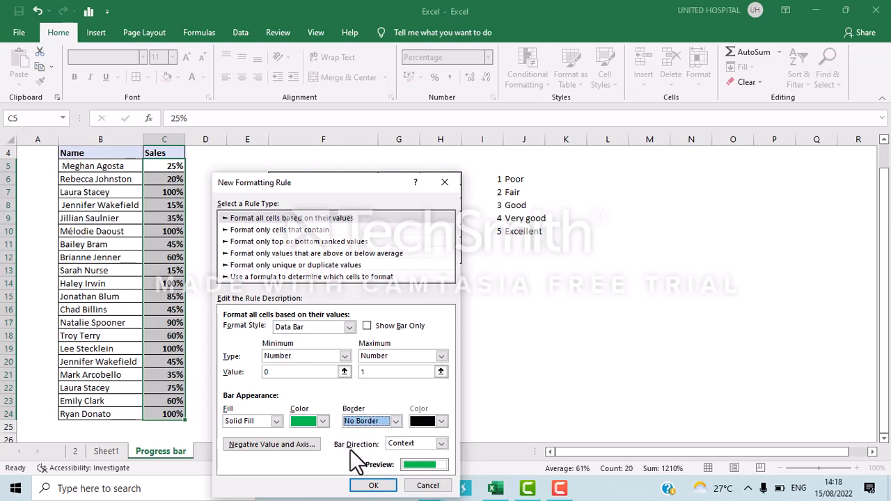
{"action": "left_click", "coordinate": [401, 444]}
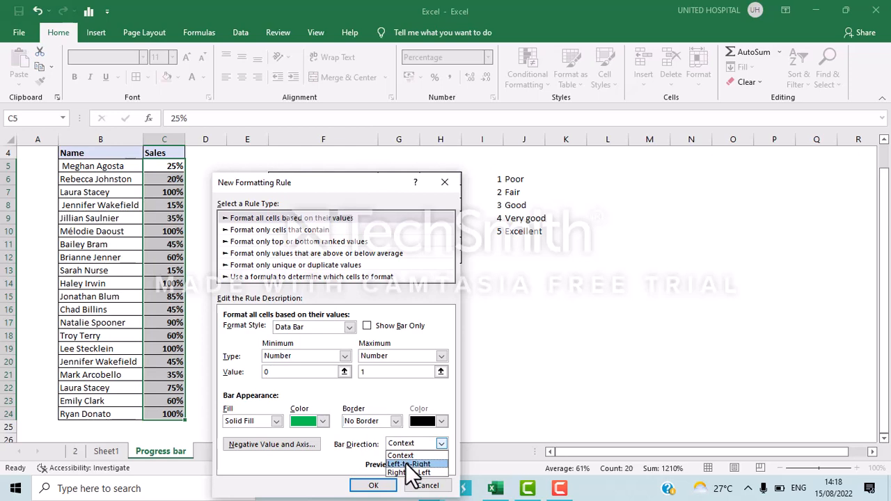
{"action": "left_click", "coordinate": [409, 465]}
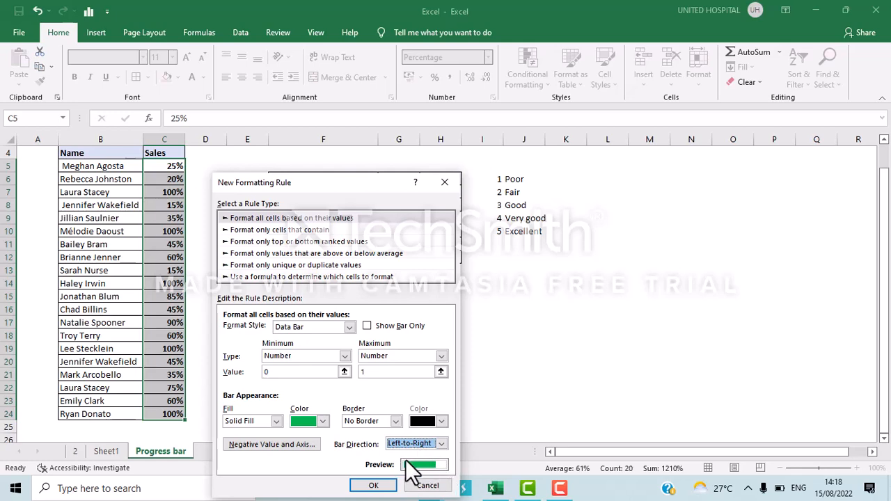
{"action": "left_click", "coordinate": [374, 487]}
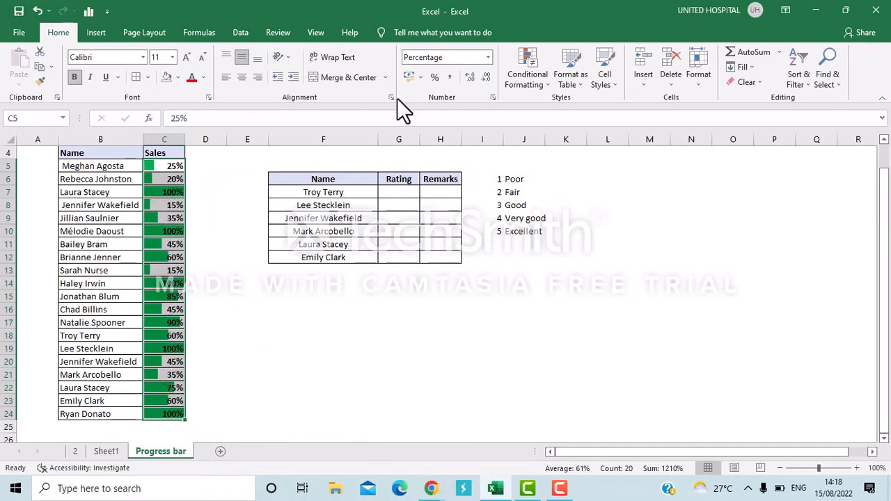
Start a second conditional formatting rule that uses a formula, with cell C5 as its reference.
{"action": "left_click", "coordinate": [528, 60]}
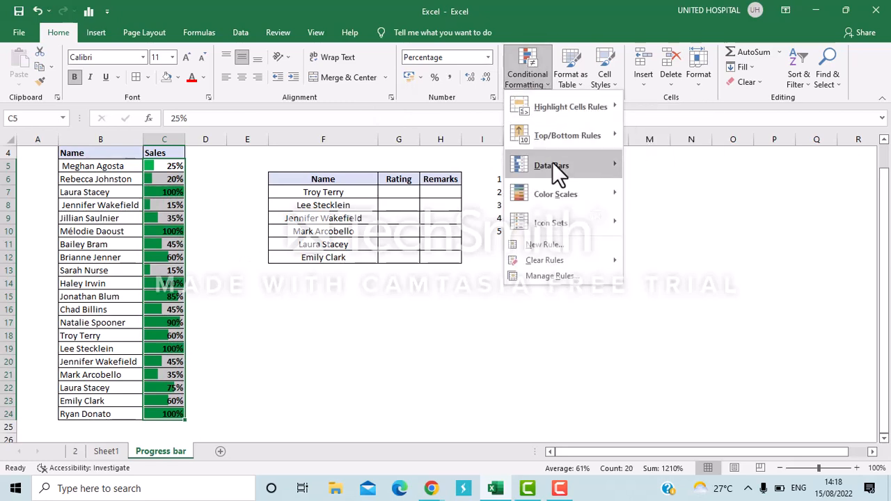
{"action": "left_click", "coordinate": [546, 244]}
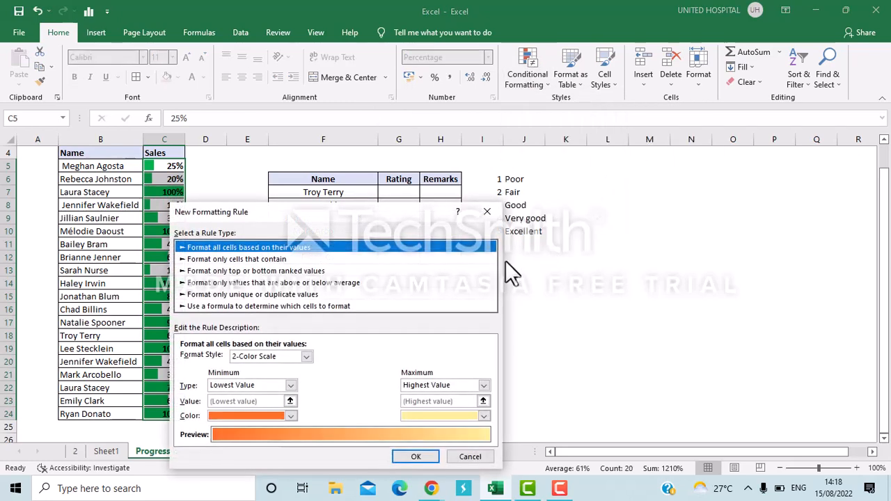
{"action": "left_click", "coordinate": [288, 307]}
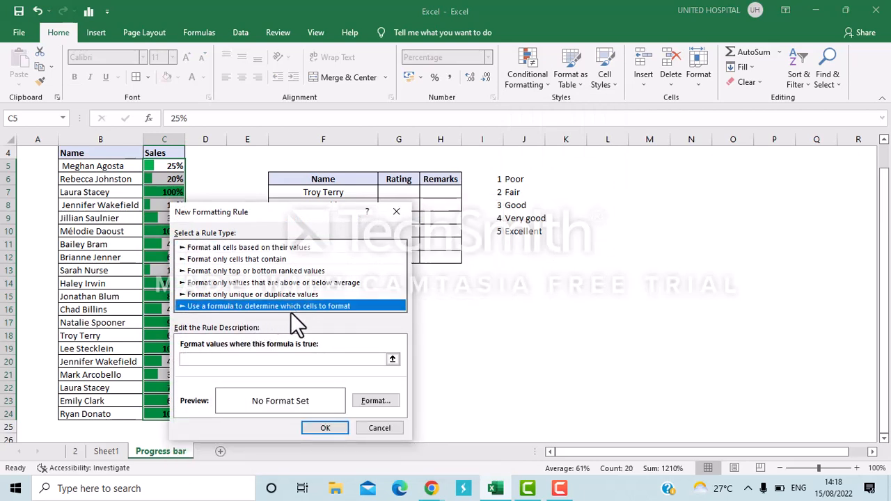
{"action": "left_click", "coordinate": [392, 359]}
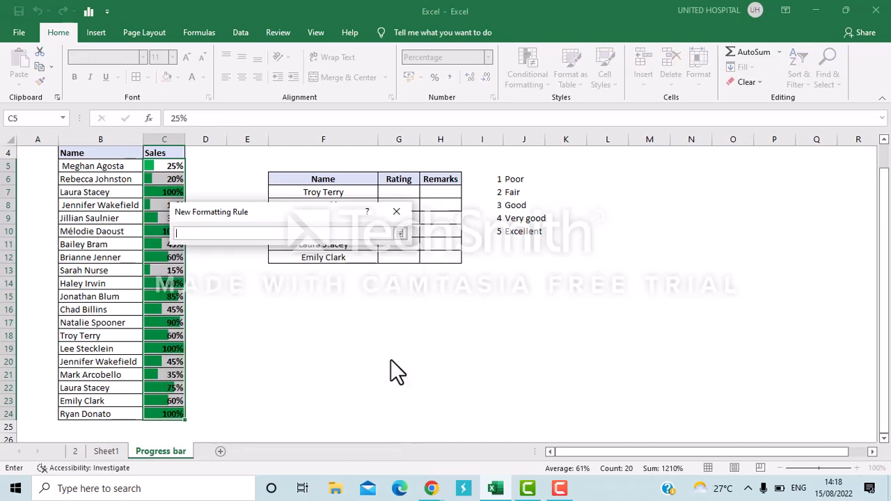
{"action": "left_click", "coordinate": [164, 164]}
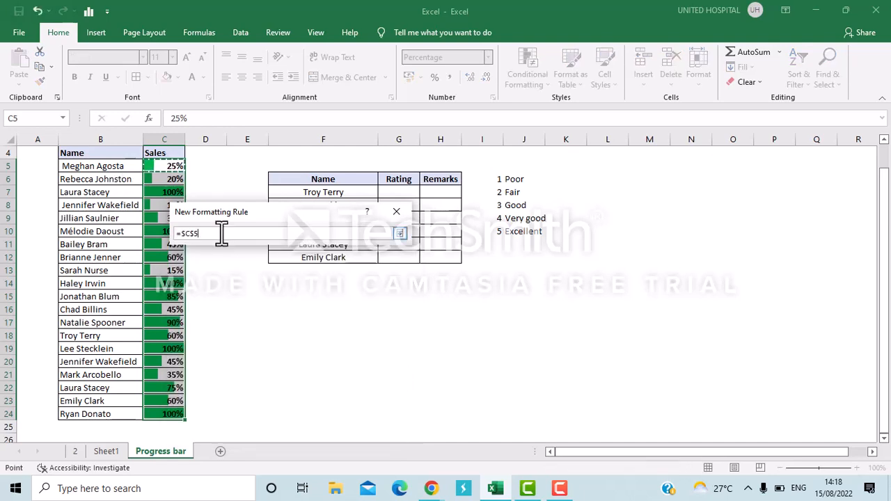
{"action": "left_click", "coordinate": [399, 234]}
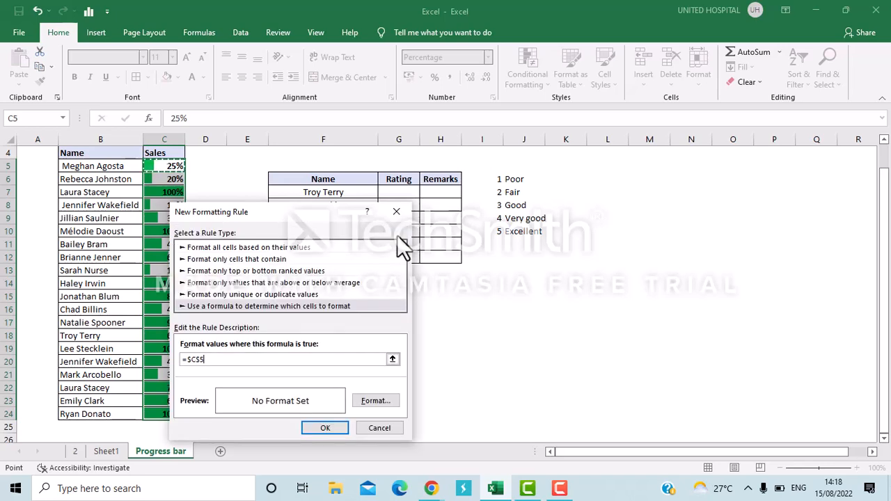
Complete the rule's formula so that it tests whether the referenced Sales value equals 100%.
{"action": "type", "text": "=100%"}
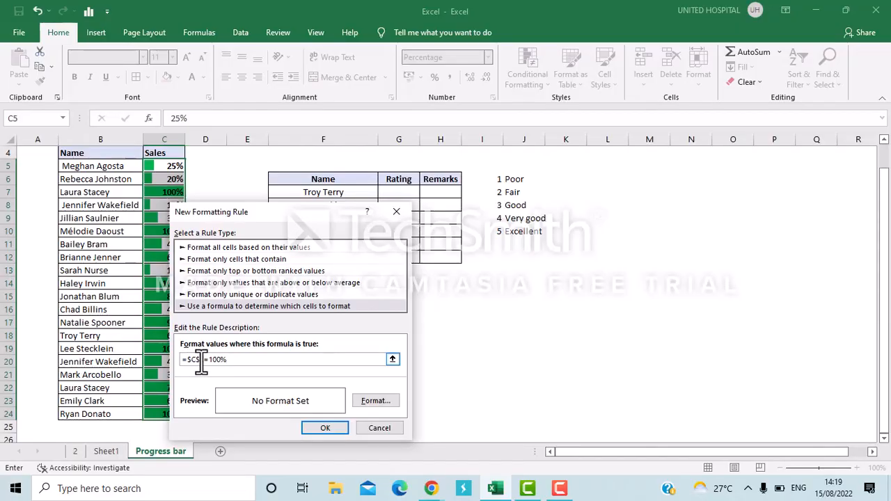
{"action": "key", "text": "BackSpace"}
{"action": "type", "text": "="}
Give the 100% rule a custom number format that shows the text "Completed!".
{"action": "left_click", "coordinate": [371, 400]}
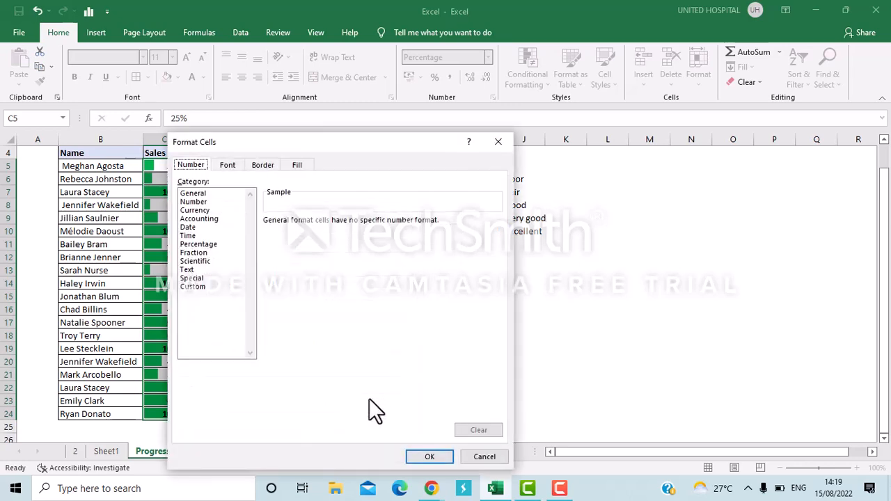
{"action": "left_click", "coordinate": [191, 287]}
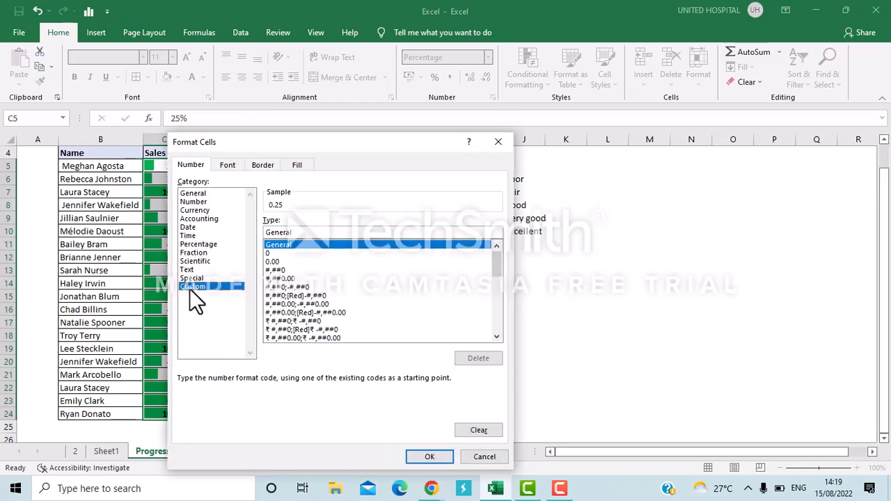
{"action": "left_click", "coordinate": [337, 232]}
{"action": "key", "text": "BackSpace"}
{"action": "key", "text": "BackSpace"}
{"action": "key", "text": "BackSpace"}
{"action": "key", "text": "BackSpace"}
{"action": "key", "text": "BackSpace"}
{"action": "key", "text": "BackSpace"}
{"action": "key", "text": "BackSpace"}
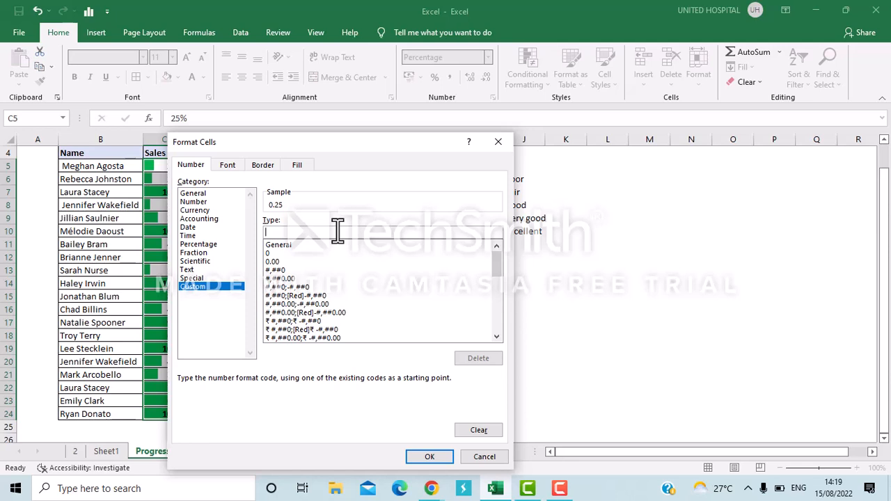
{"action": "type", "text": "\"Completed!\""}
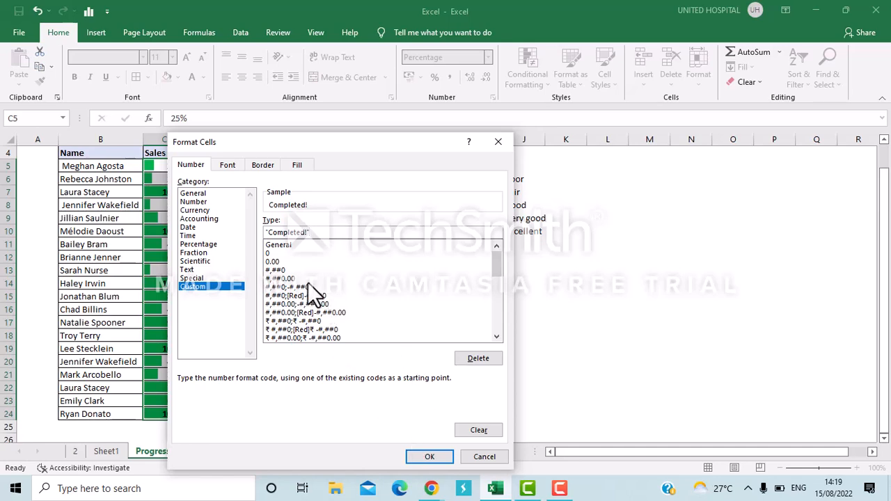
{"action": "left_click", "coordinate": [410, 459]}
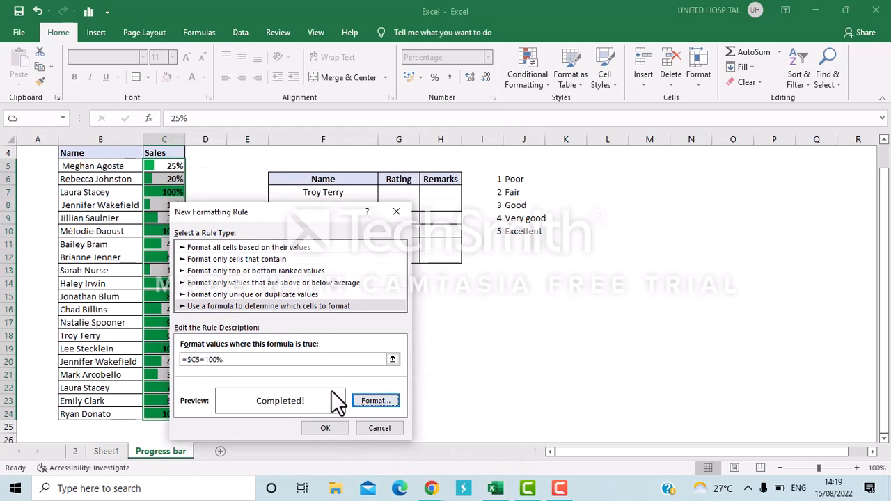
Set the rule's font color to yellow and apply the new formatting rule to the Sales values.
{"action": "left_click", "coordinate": [375, 400]}
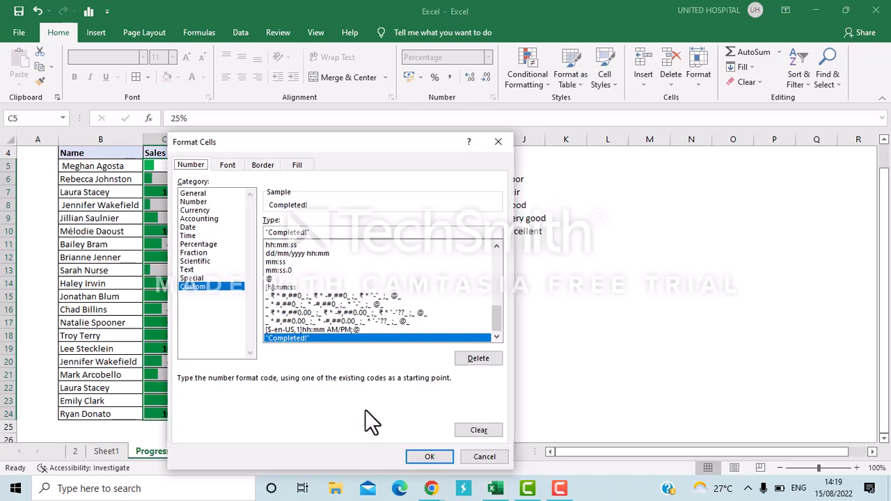
{"action": "left_click", "coordinate": [227, 165]}
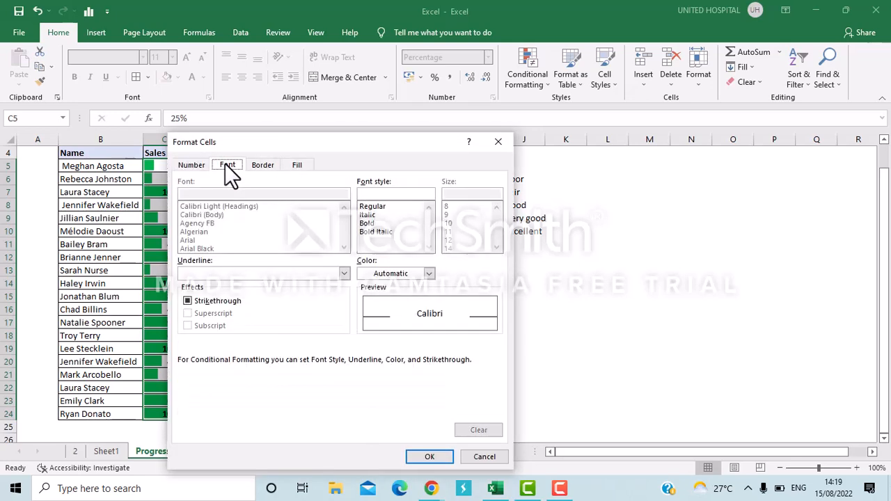
{"action": "left_click", "coordinate": [404, 274]}
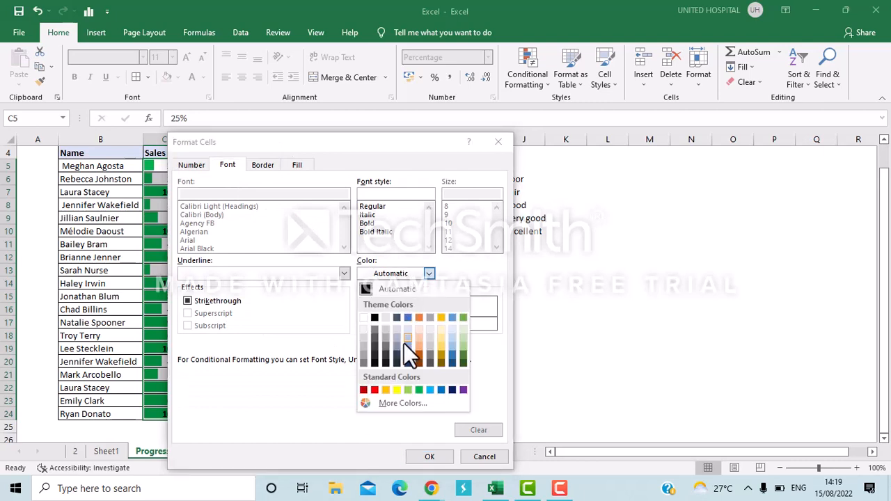
{"action": "left_click", "coordinate": [396, 390]}
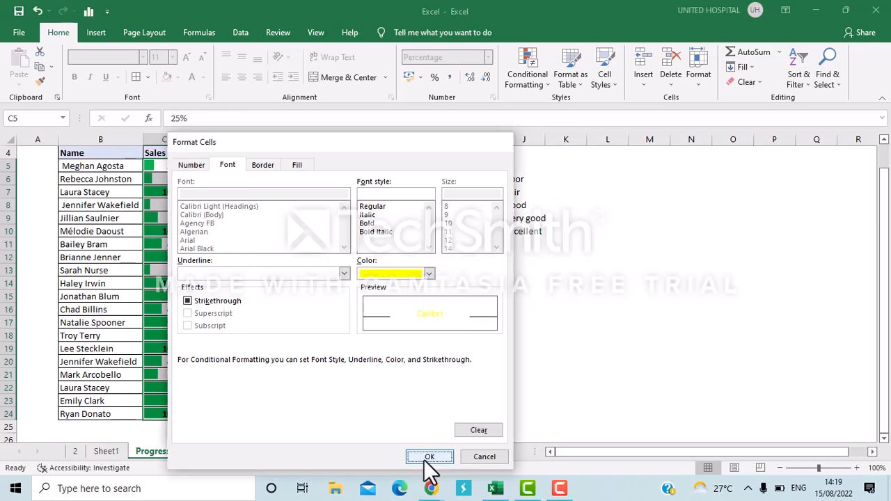
{"action": "left_click", "coordinate": [429, 458]}
{"action": "left_click", "coordinate": [326, 428]}
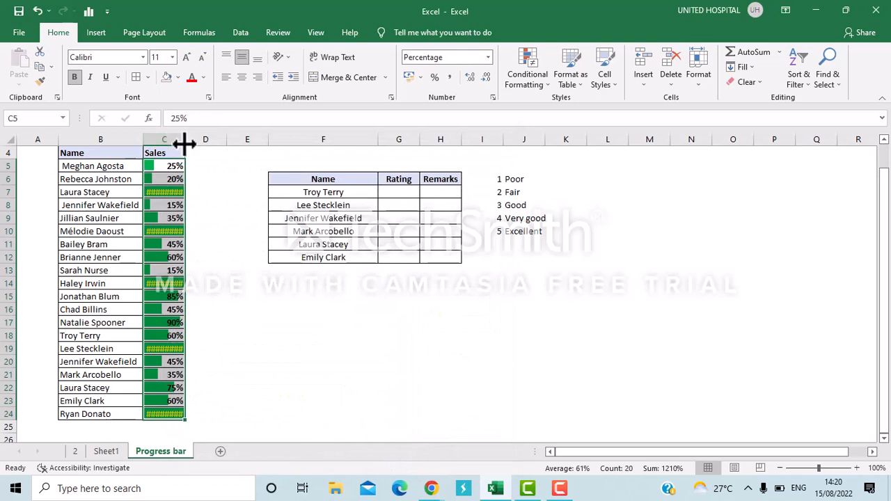
Widen the Sales column so that the "Completed!" text fits in its cells.
{"action": "left_click_drag", "start_coordinate": [185, 141], "coordinate": [209, 143]}
{"action": "left_click", "coordinate": [229, 204]}
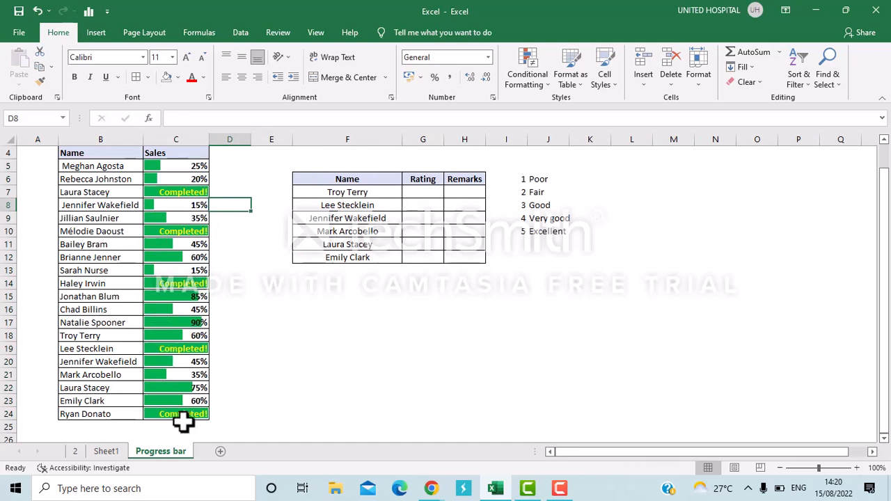
{"action": "left_click", "coordinate": [183, 363]}
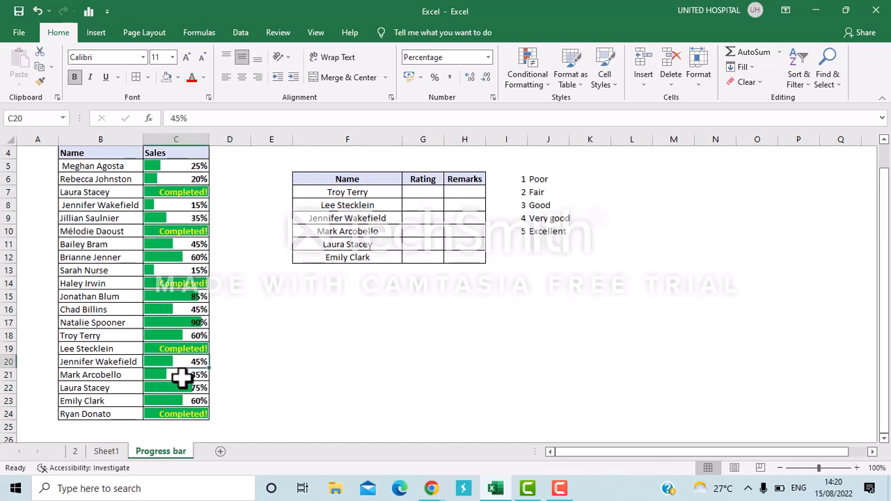
Set the Sales value in C21 to 100% and the one in C13 to 35%.
{"action": "left_click", "coordinate": [183, 376]}
{"action": "type", "text": "100"}
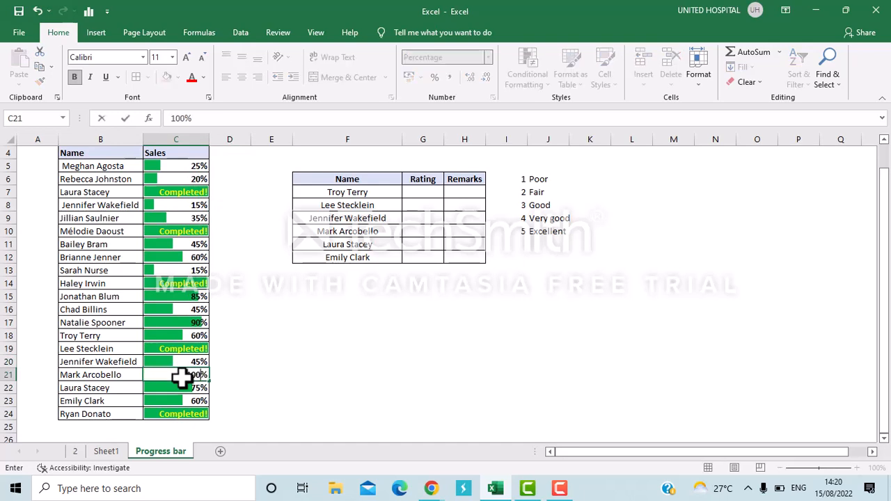
{"action": "key", "text": "Return"}
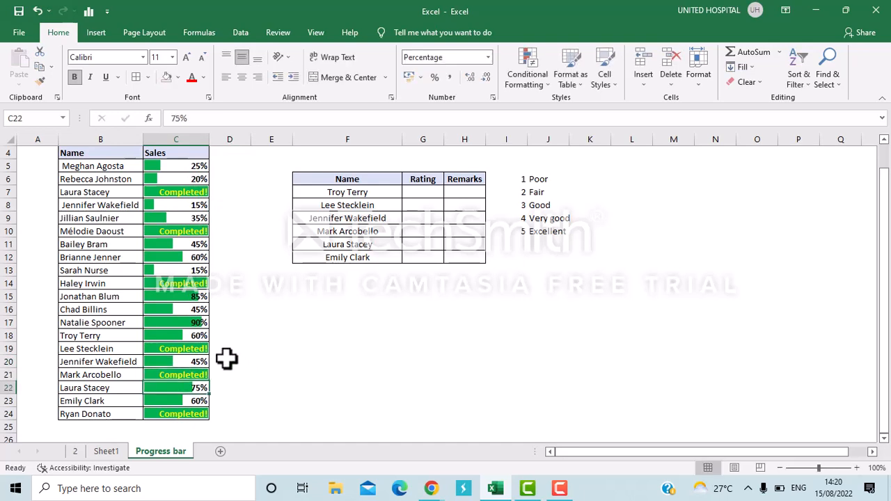
{"action": "left_click", "coordinate": [196, 272]}
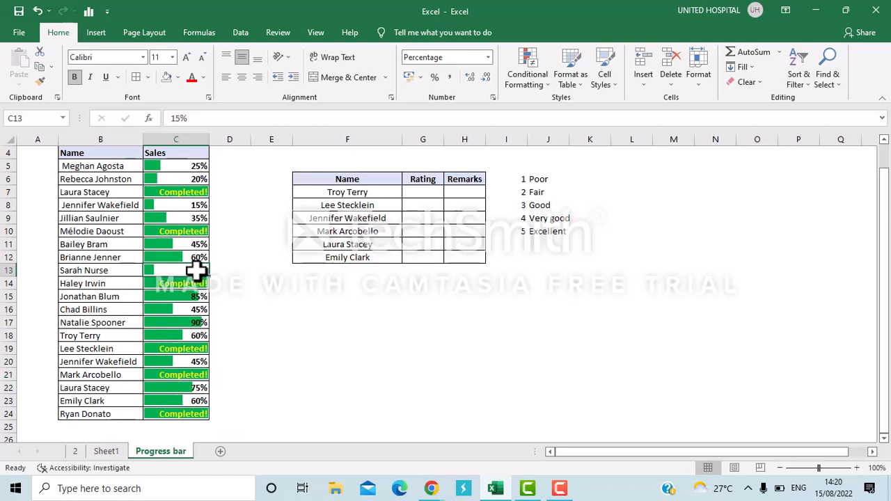
{"action": "type", "text": "35"}
{"action": "key", "text": "Return"}
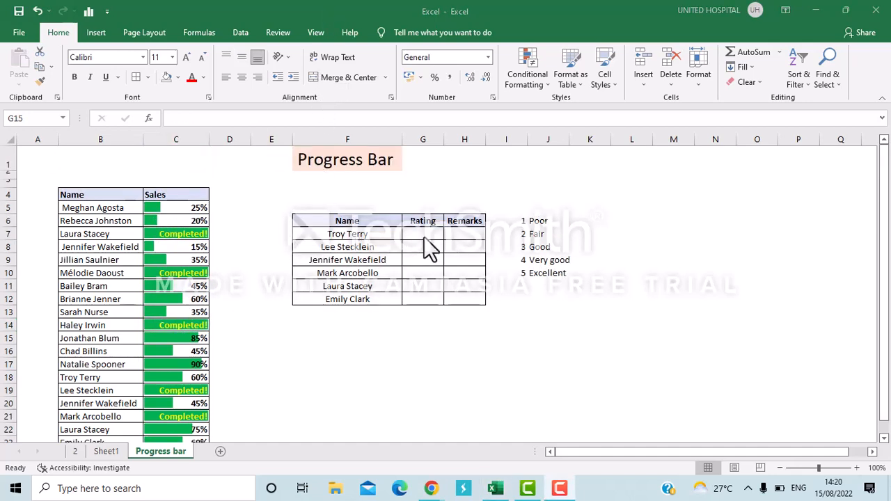
{"action": "left_click", "coordinate": [394, 223]}
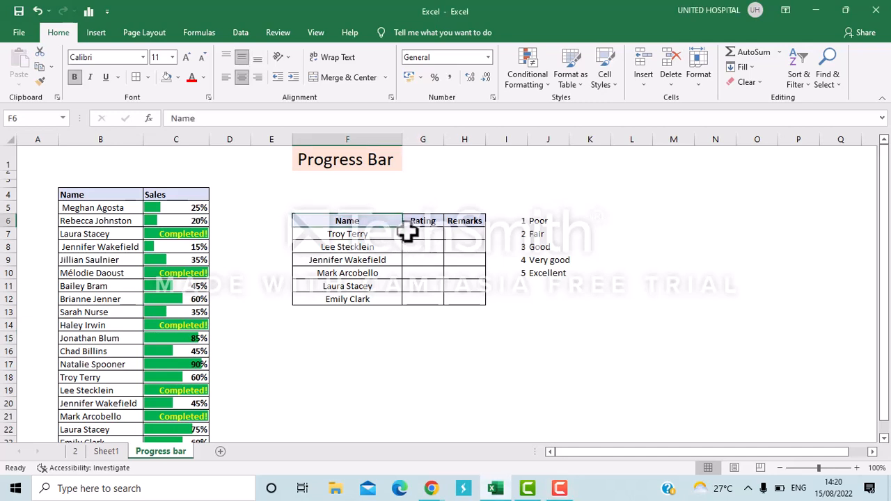
{"action": "left_click", "coordinate": [424, 221]}
{"action": "key", "text": "Tab"}
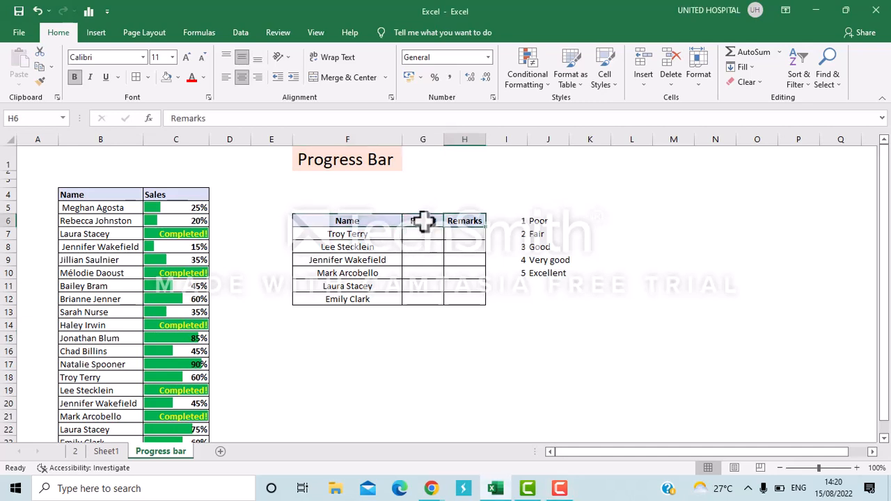
Add List data validation with the source 1,2,3,4,5 to the Rating cells G7:G12.
{"action": "left_click", "coordinate": [433, 236]}
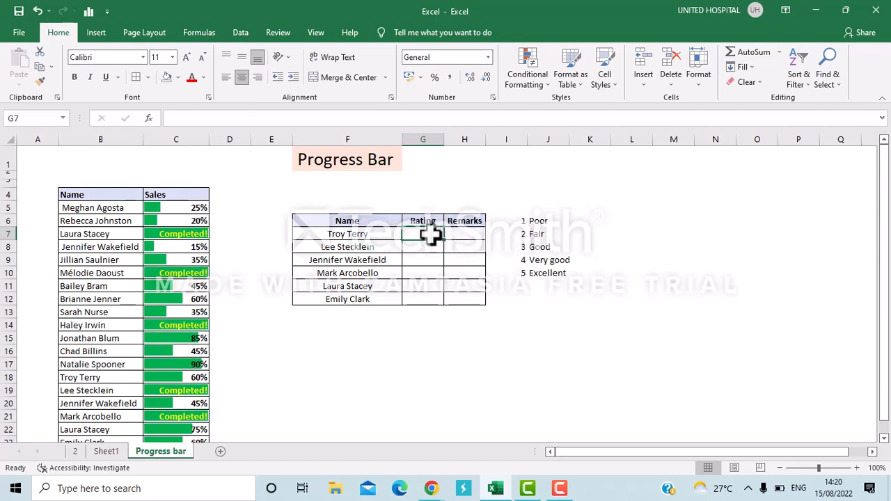
{"action": "key", "text": "ctrl+shift+Down"}
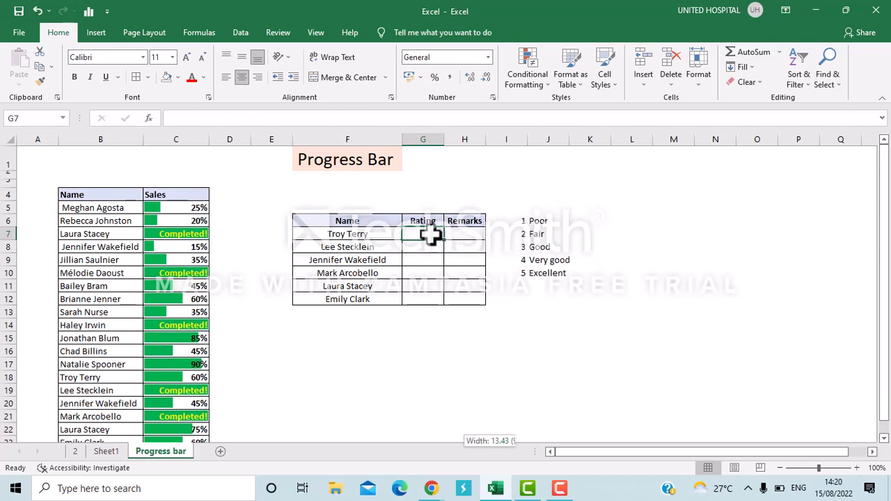
{"action": "key", "text": "ctrl+Up"}
{"action": "key", "text": "Down"}
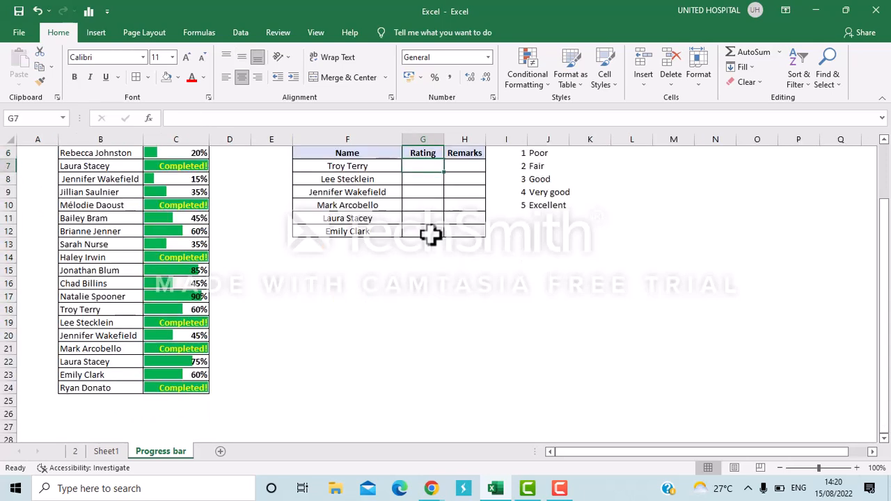
{"action": "key", "text": "shift+Down"}
{"action": "key", "text": "shift+Down"}
{"action": "key", "text": "shift+Down"}
{"action": "key", "text": "shift+Down"}
{"action": "key", "text": "shift+Down"}
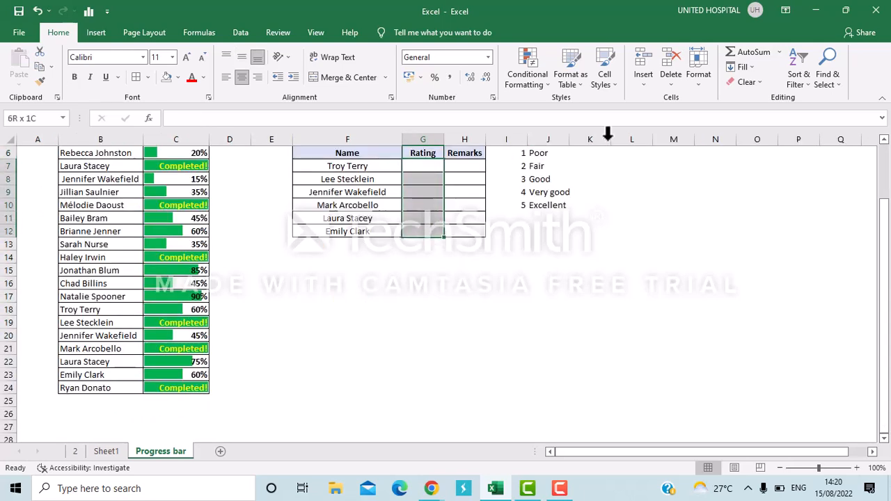
{"action": "left_click", "coordinate": [241, 33]}
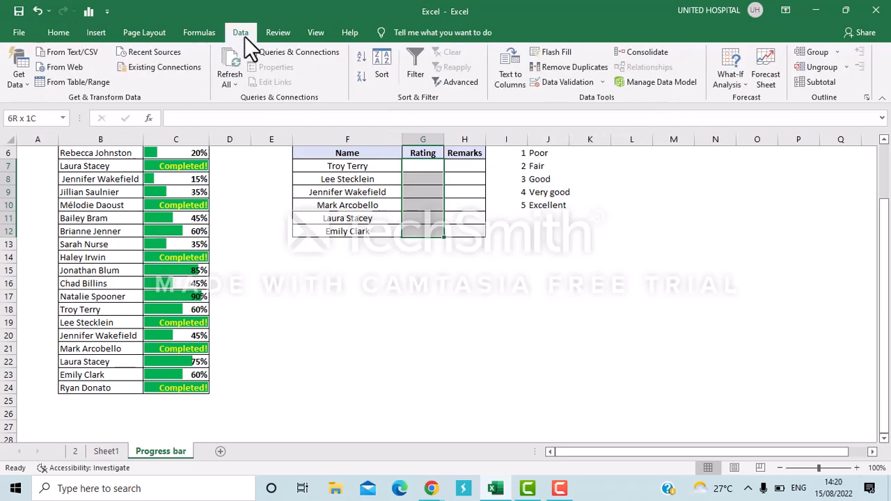
{"action": "left_click", "coordinate": [584, 83]}
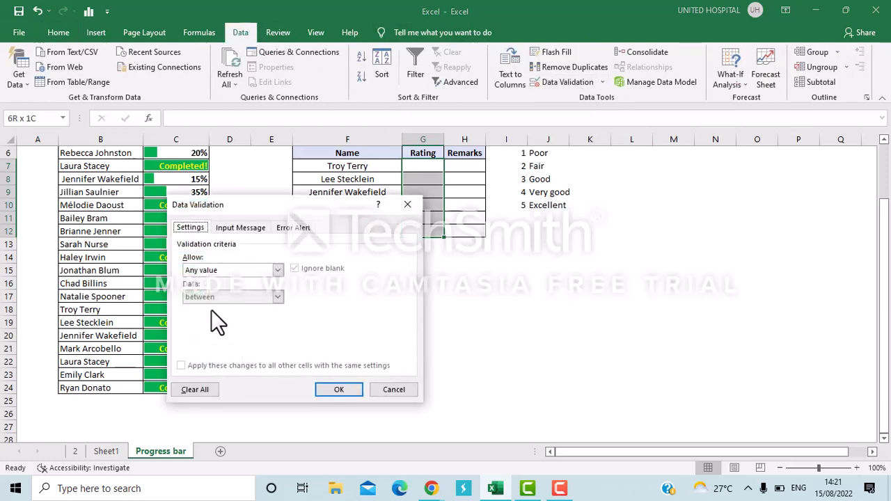
{"action": "left_click", "coordinate": [229, 271]}
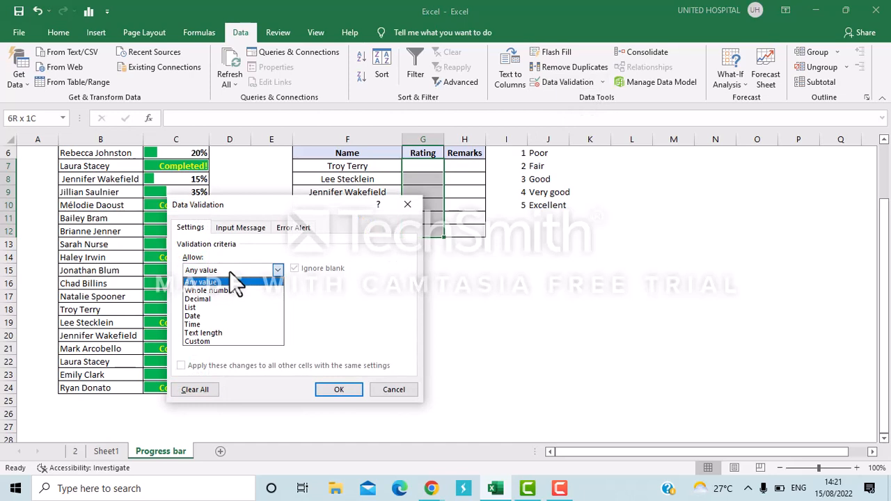
{"action": "left_click", "coordinate": [202, 307]}
{"action": "left_click", "coordinate": [214, 322]}
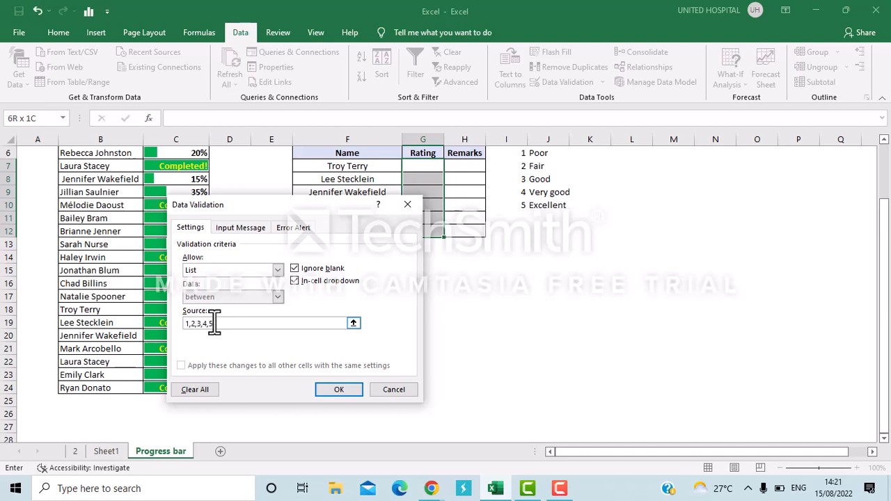
{"action": "left_click", "coordinate": [337, 389]}
{"action": "left_click", "coordinate": [337, 388]}
Choose rating 1 from the drop-down list of the first Rating cell, G7.
{"action": "left_click", "coordinate": [432, 186]}
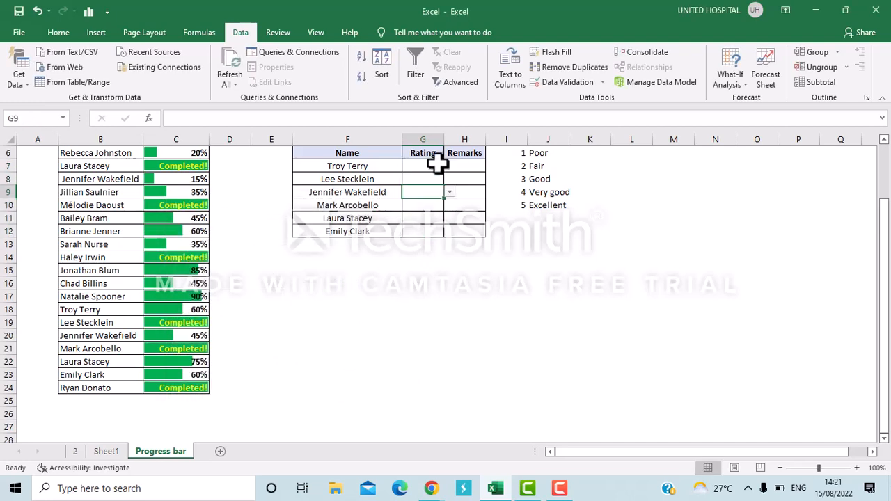
{"action": "left_click", "coordinate": [437, 165]}
{"action": "left_click", "coordinate": [453, 170]}
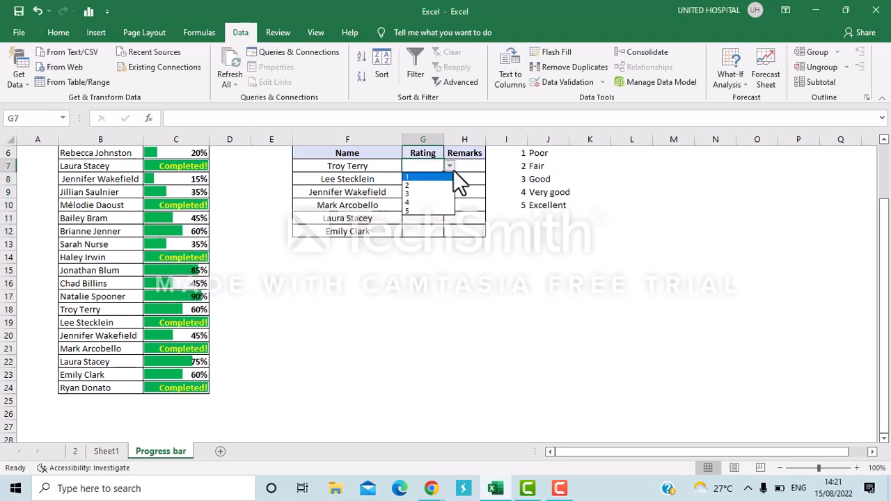
{"action": "left_click", "coordinate": [440, 261]}
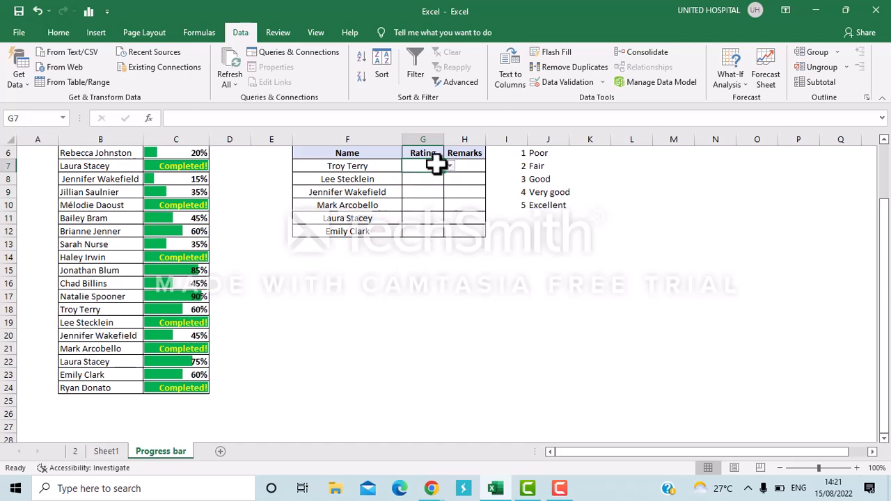
{"action": "left_click", "coordinate": [471, 166]}
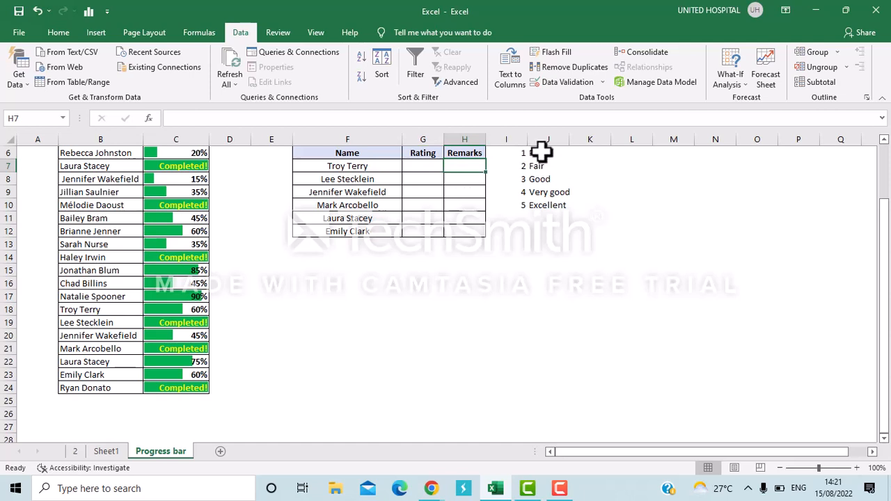
{"action": "left_click", "coordinate": [408, 172]}
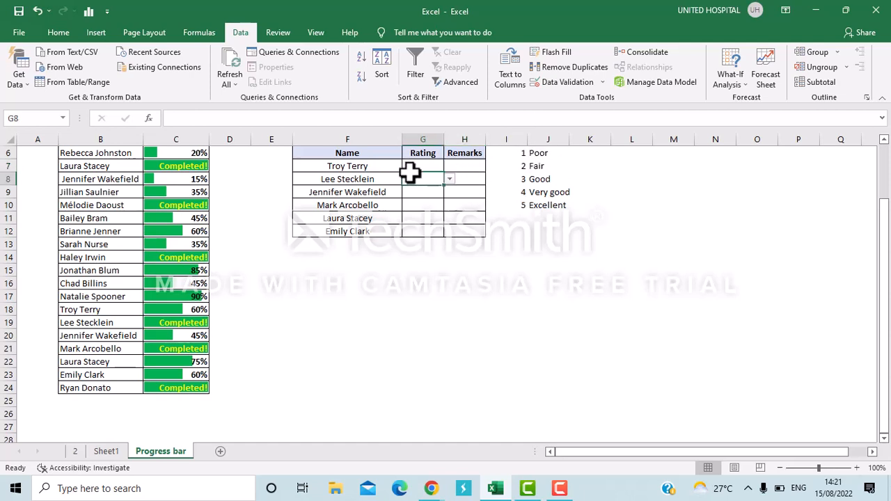
{"action": "left_click_drag", "start_coordinate": [417, 165], "coordinate": [449, 172]}
{"action": "left_click", "coordinate": [450, 168]}
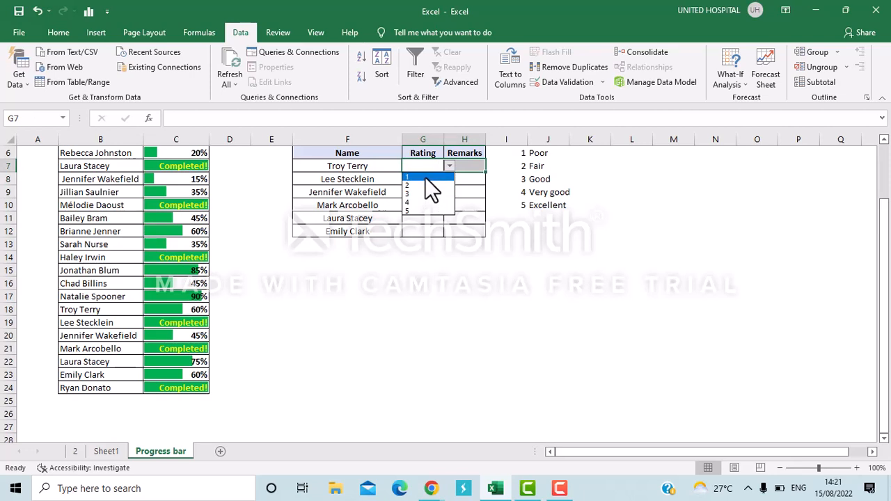
{"action": "left_click", "coordinate": [424, 177]}
Start a VLOOKUP formula in the first Remarks cell, H7, with the rating in G7 as the lookup value.
{"action": "left_click", "coordinate": [473, 169]}
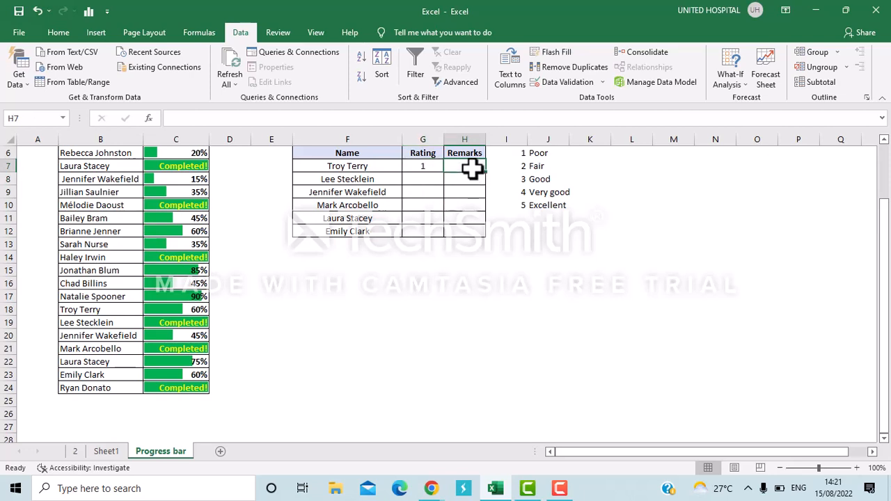
{"action": "type", "text": "=v"}
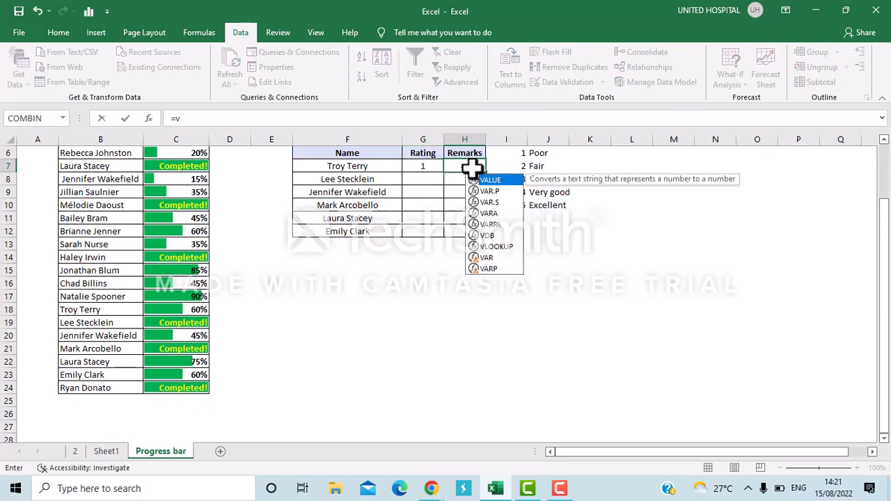
{"action": "type", "text": "lo"}
{"action": "key", "text": "Tab"}
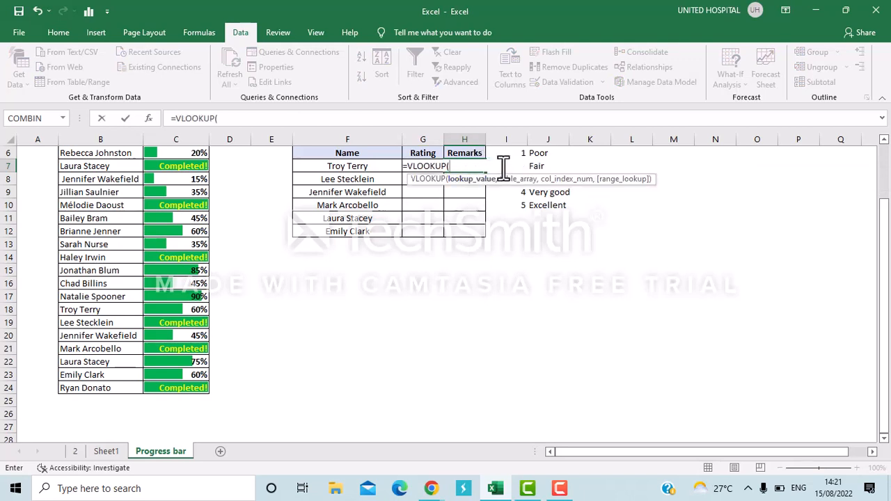
{"action": "left_click", "coordinate": [521, 149]}
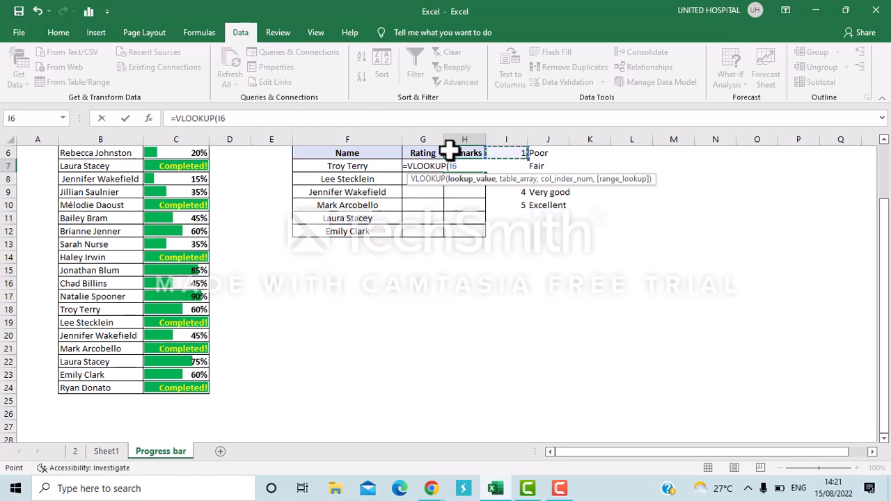
{"action": "left_click", "coordinate": [406, 181]}
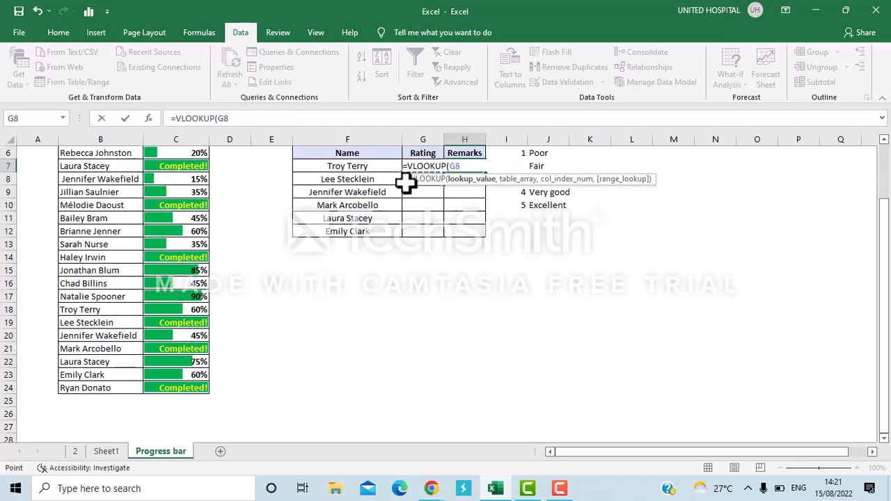
{"action": "key", "text": "Up"}
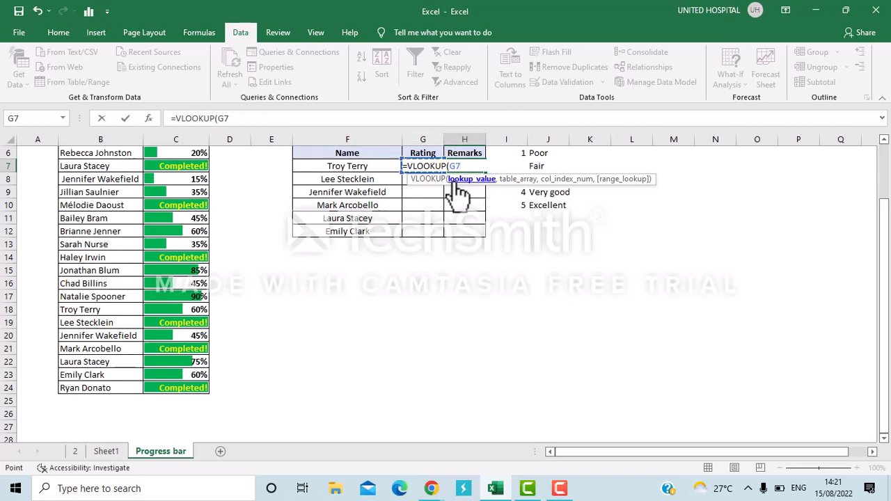
Complete the VLOOKUP in H7 with table array I6:J10, column index 2 and range lookup 0.
{"action": "type", "text": ","}
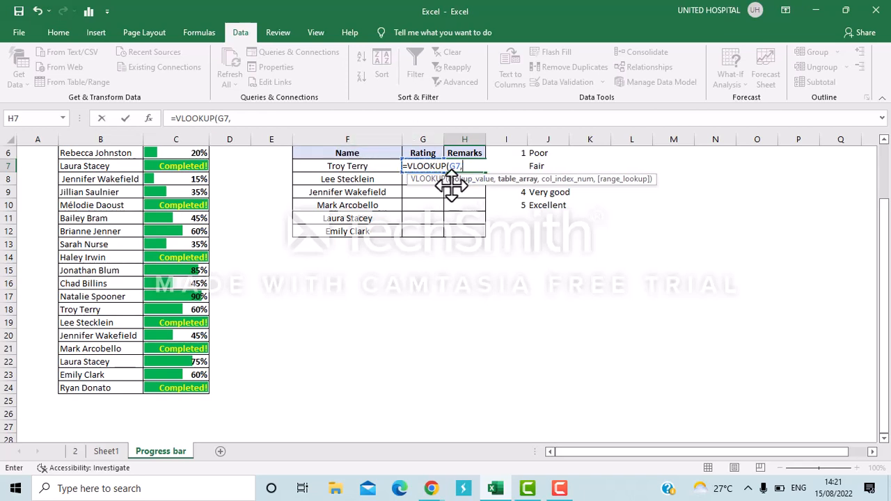
{"action": "left_click", "coordinate": [521, 152]}
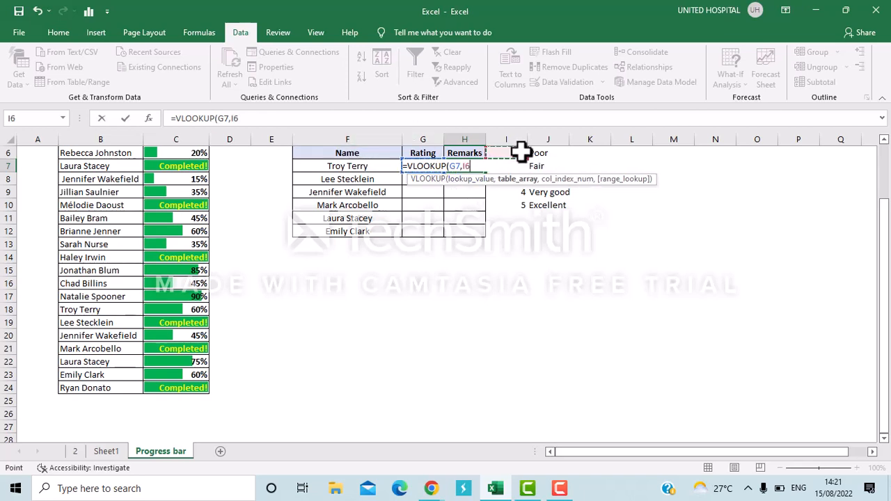
{"action": "key", "text": "shift+Right"}
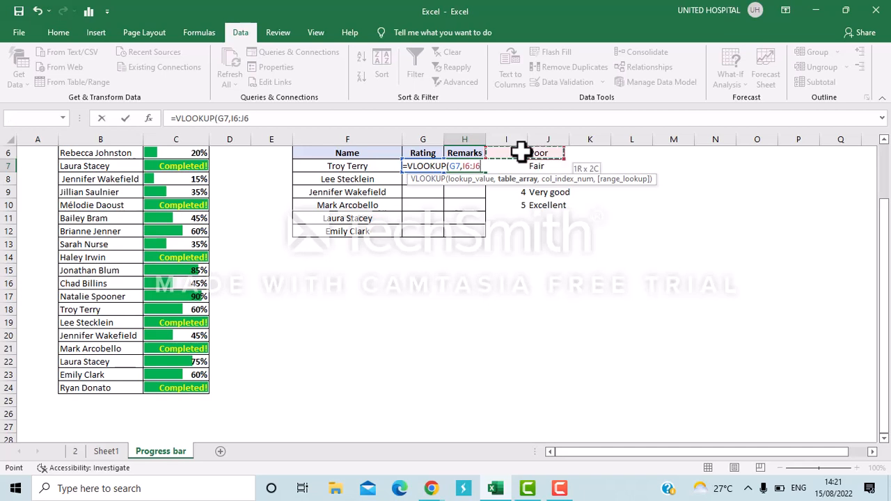
{"action": "key", "text": "shift+Down"}
{"action": "key", "text": "shift+Down"}
{"action": "key", "text": "shift+Down"}
{"action": "key", "text": "shift+Down"}
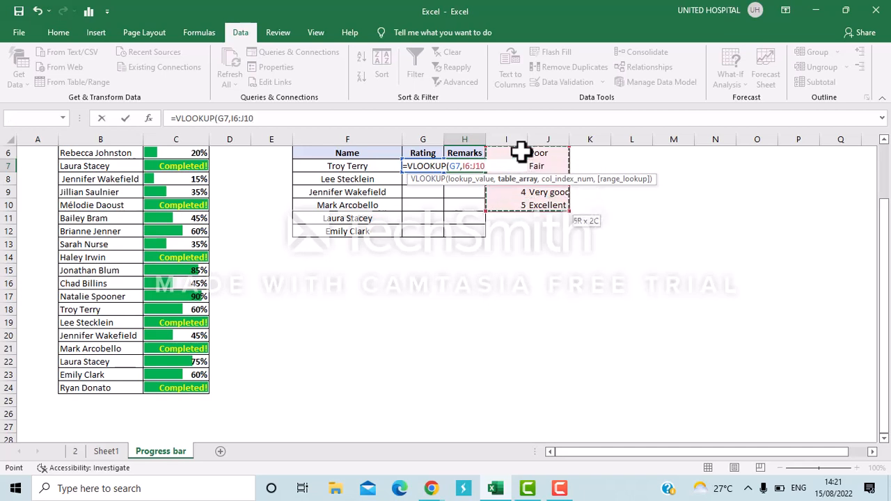
{"action": "type", "text": ","}
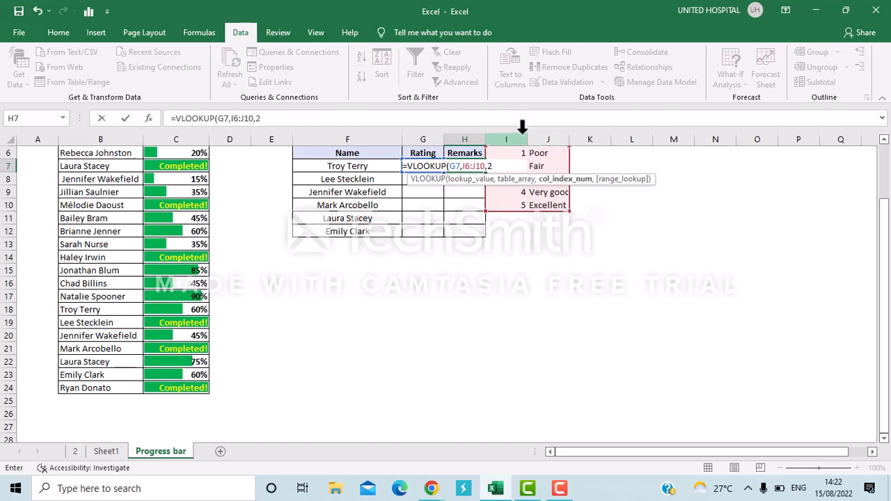
{"action": "type", "text": "2,0"}
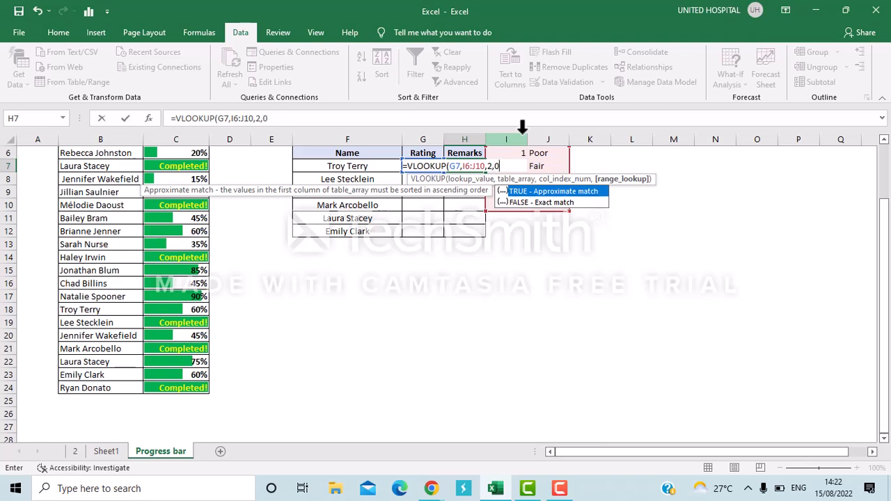
{"action": "type", "text": ")"}
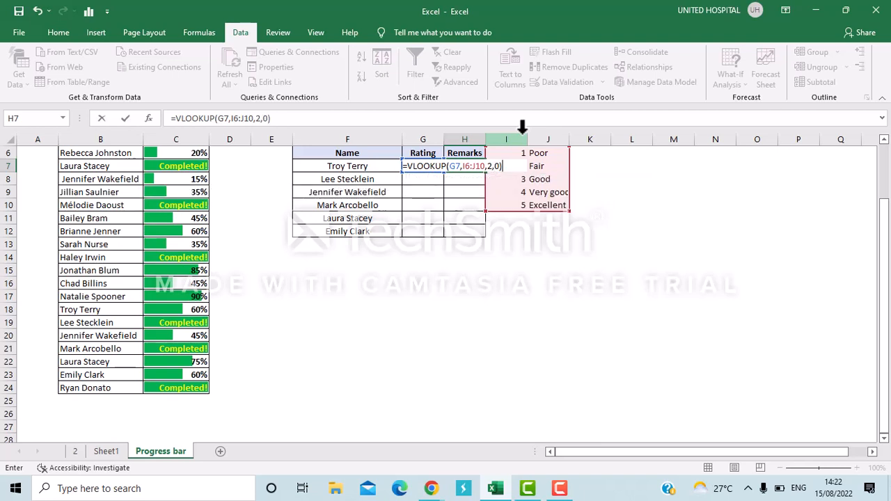
{"action": "key", "text": "Return"}
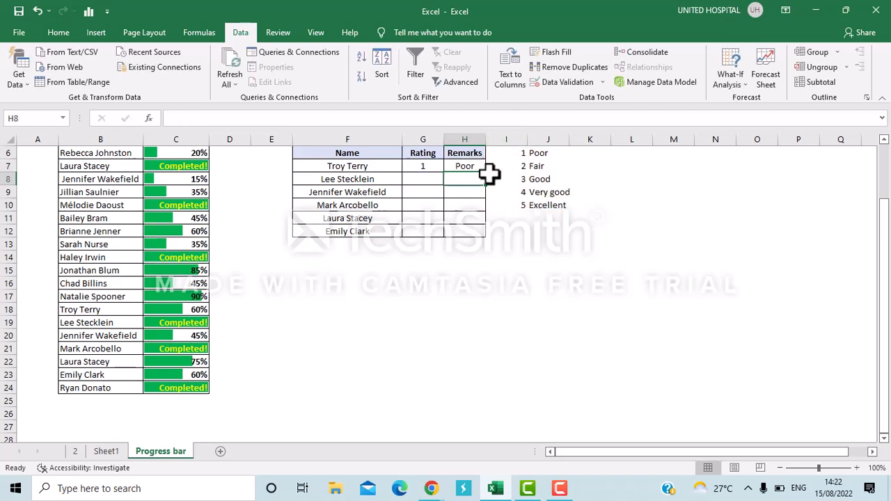
Change the rating in G7 to 3 using its drop-down list.
{"action": "left_click", "coordinate": [467, 168]}
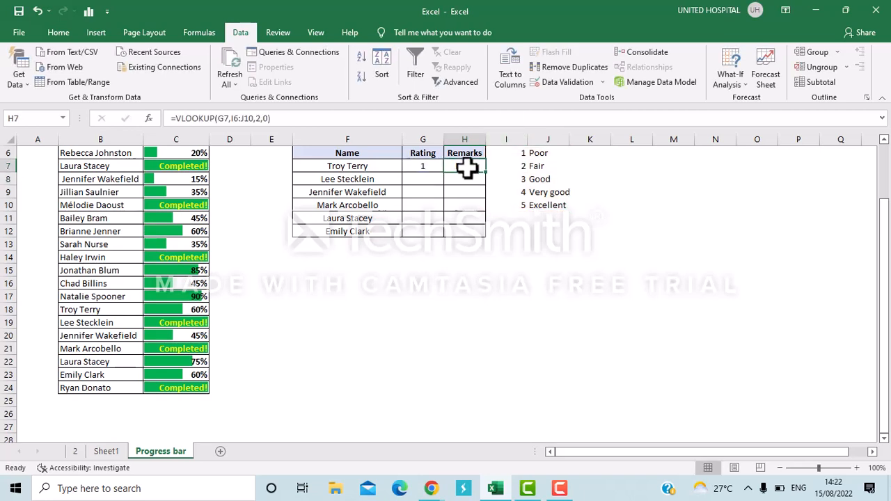
{"action": "left_click", "coordinate": [417, 169]}
{"action": "left_click", "coordinate": [449, 166]}
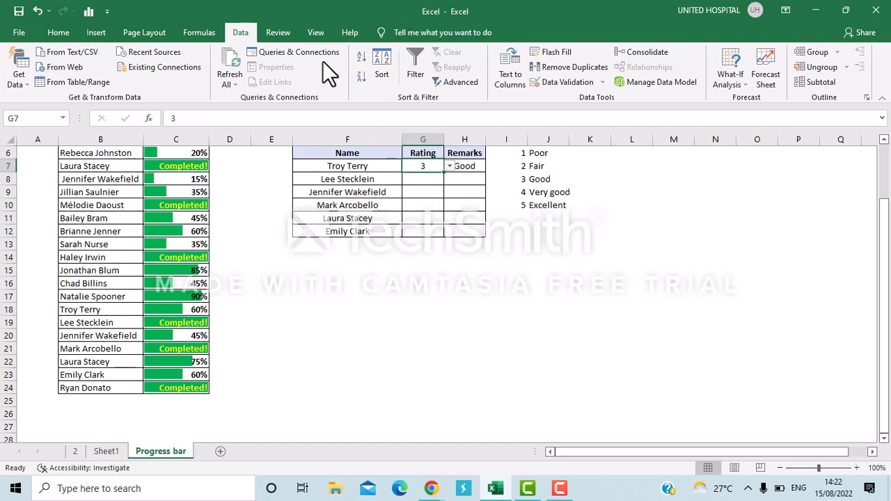
{"action": "left_click", "coordinate": [414, 174]}
{"action": "left_click_drag", "start_coordinate": [426, 180], "coordinate": [478, 174]}
Fill the VLOOKUP formula from H7 down through the Remarks cells to H12.
{"action": "left_click", "coordinate": [480, 167]}
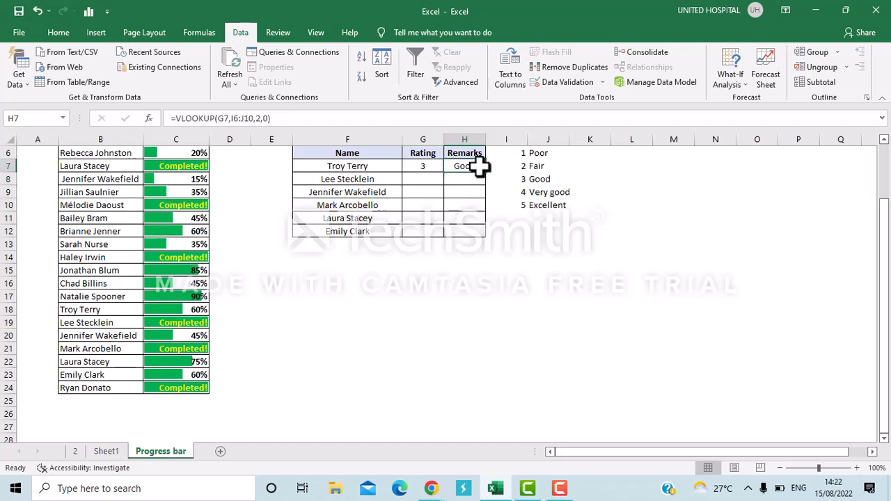
{"action": "key", "text": "ctrl+shift+Down"}
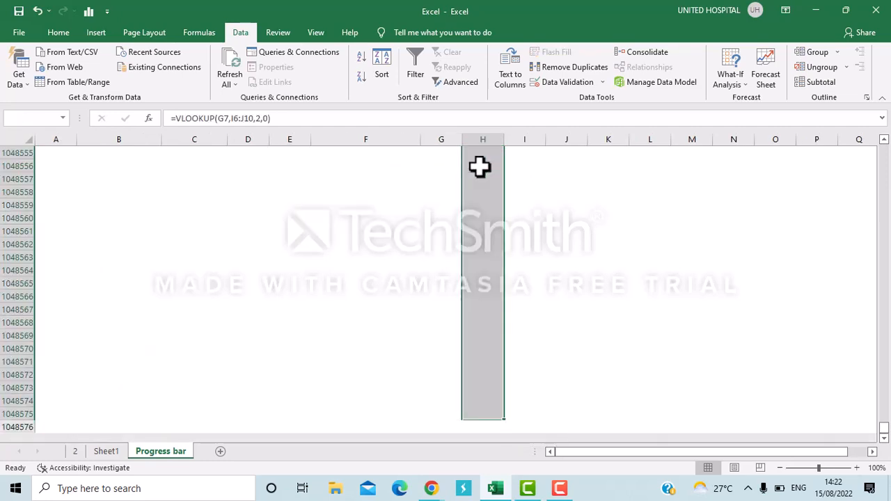
{"action": "key", "text": "ctrl+Up"}
{"action": "key", "text": "Down"}
{"action": "key", "text": "Down"}
{"action": "key", "text": "Down"}
{"action": "key", "text": "Down"}
{"action": "key", "text": "Down"}
{"action": "key", "text": "Down"}
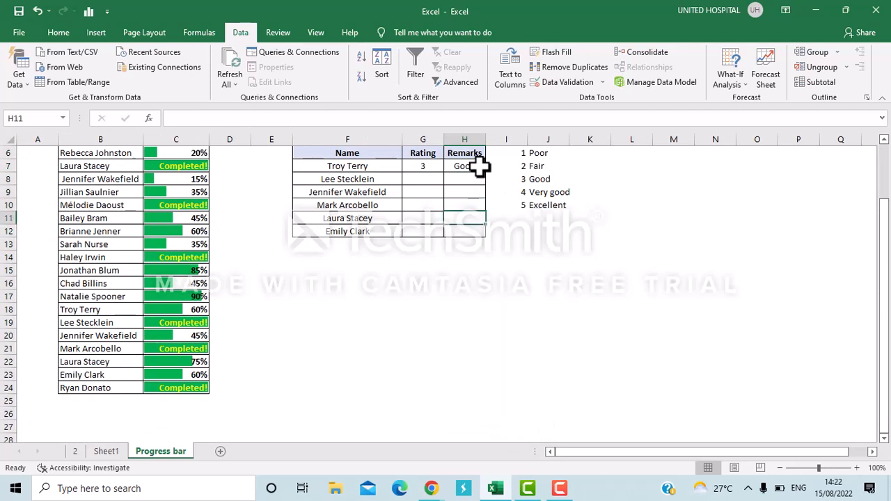
{"action": "key", "text": "shift+Up"}
{"action": "key", "text": "shift+Up"}
{"action": "key", "text": "shift+Up"}
{"action": "key", "text": "shift+Up"}
{"action": "key", "text": "shift+Up"}
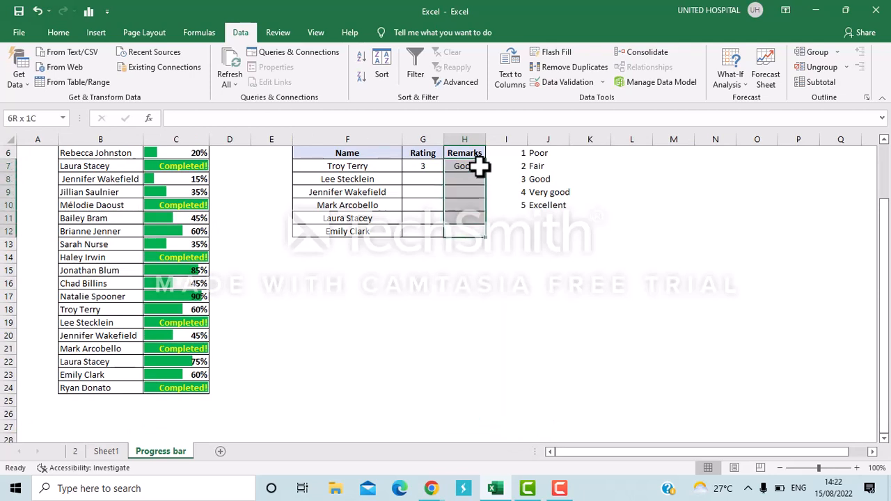
{"action": "key", "text": "ctrl+d"}
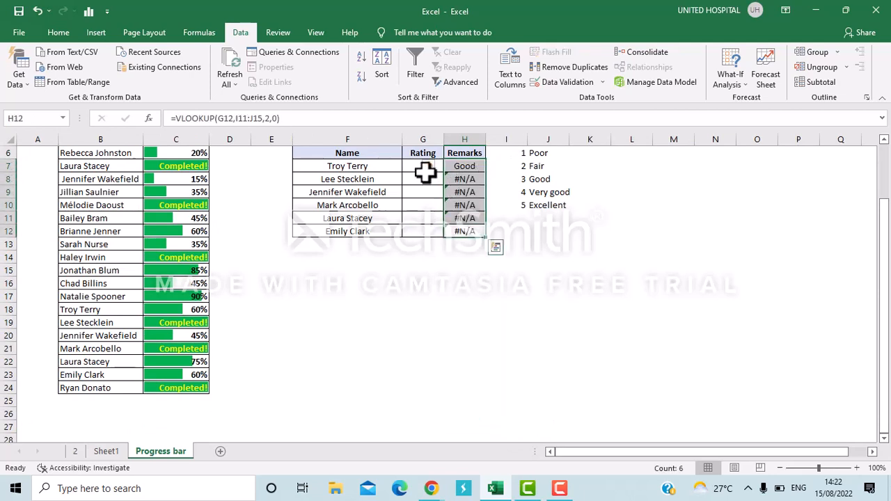
Choose rating 1 in G8 and rating 4 in G9 from their drop-down lists.
{"action": "left_click", "coordinate": [425, 184]}
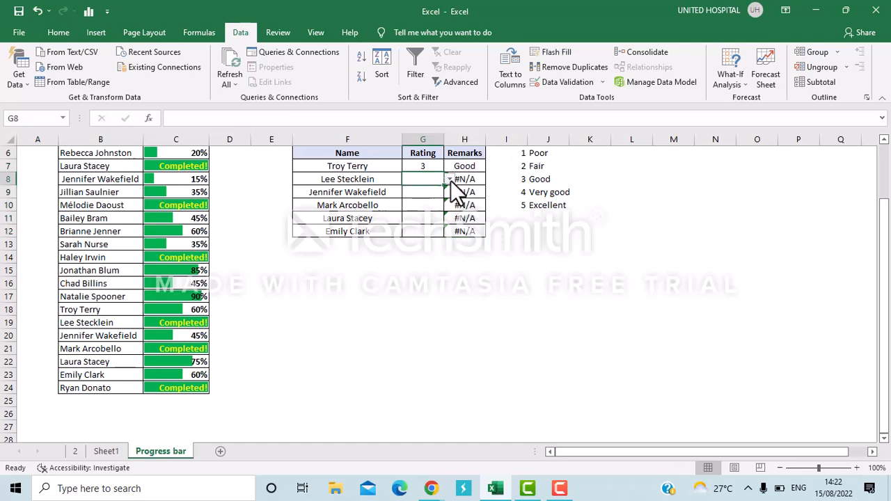
{"action": "left_click", "coordinate": [450, 180]}
{"action": "left_click", "coordinate": [431, 206]}
{"action": "left_click", "coordinate": [450, 180]}
{"action": "left_click", "coordinate": [431, 190]}
{"action": "left_click", "coordinate": [433, 193]}
{"action": "left_click", "coordinate": [449, 192]}
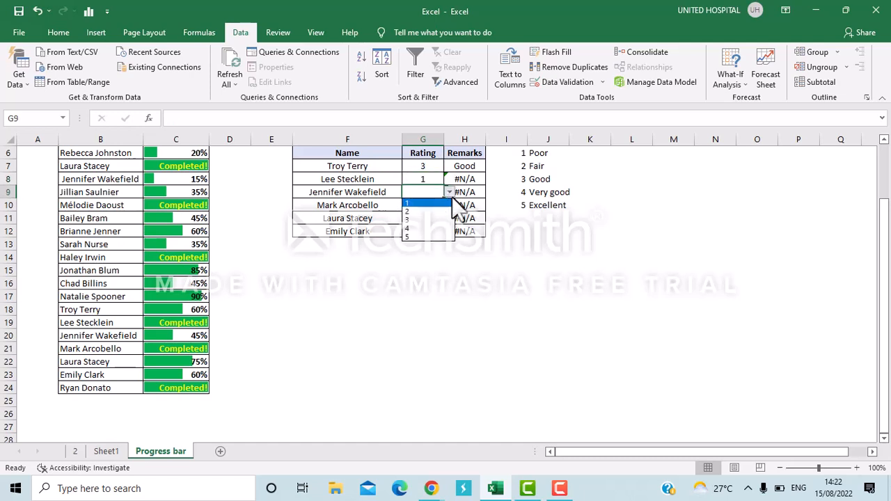
{"action": "left_click", "coordinate": [434, 229]}
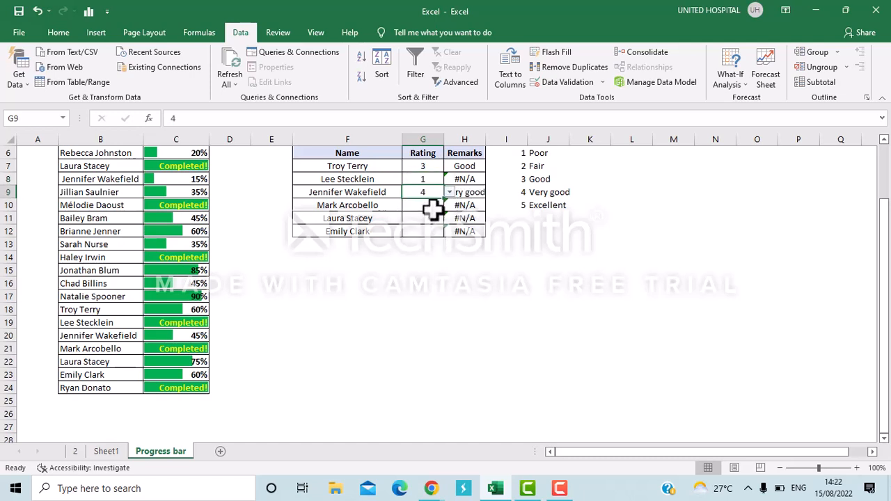
Try another rating from the drop-down list in G8.
{"action": "left_click_drag", "start_coordinate": [457, 207], "coordinate": [429, 178]}
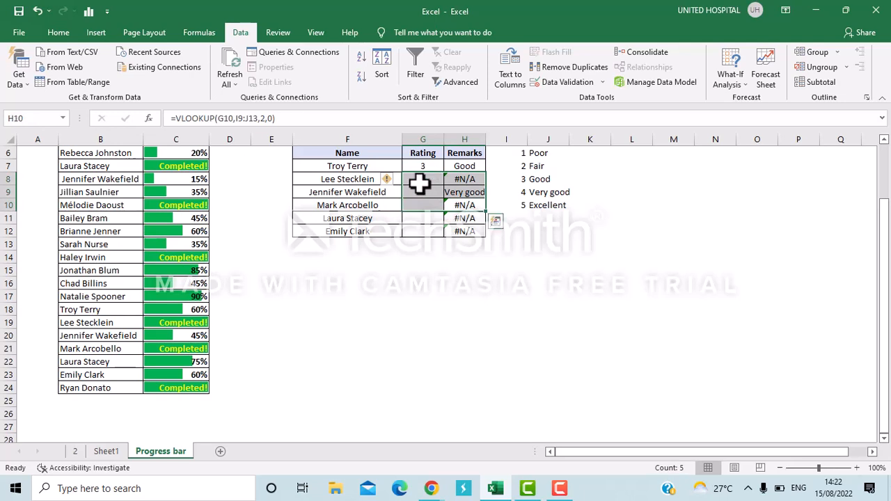
{"action": "left_click", "coordinate": [430, 180]}
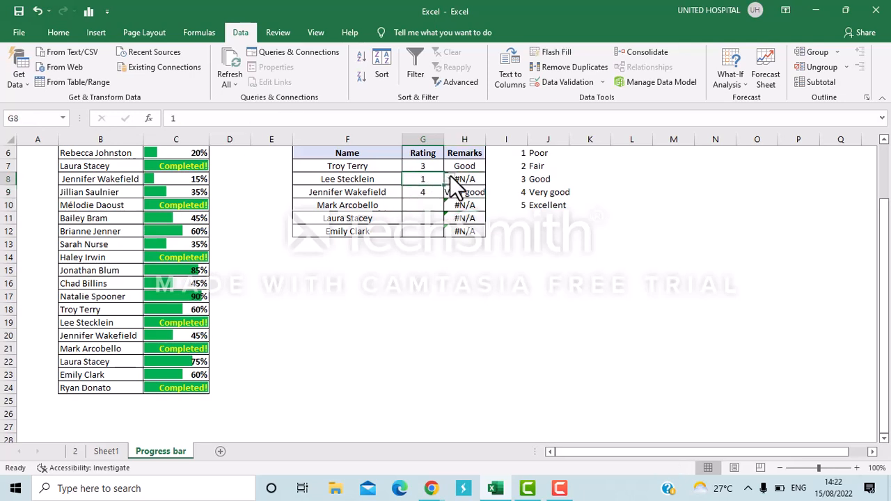
{"action": "left_click", "coordinate": [449, 179]}
{"action": "left_click", "coordinate": [426, 199]}
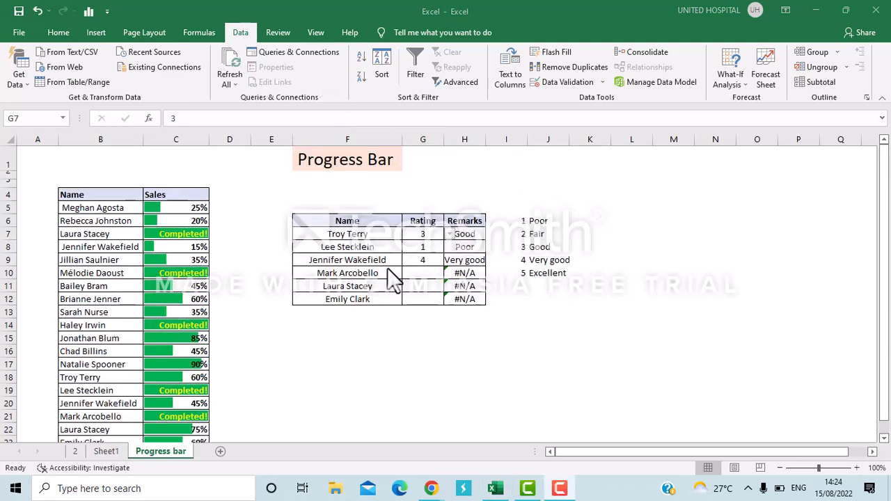
Choose rating 3 in G10, rating 2 in G11 and rating 5 in G12 from their drop-down lists.
{"action": "left_click_drag", "start_coordinate": [431, 272], "coordinate": [448, 288]}
{"action": "left_click", "coordinate": [449, 273]}
{"action": "left_click", "coordinate": [426, 304]}
{"action": "left_click", "coordinate": [448, 288]}
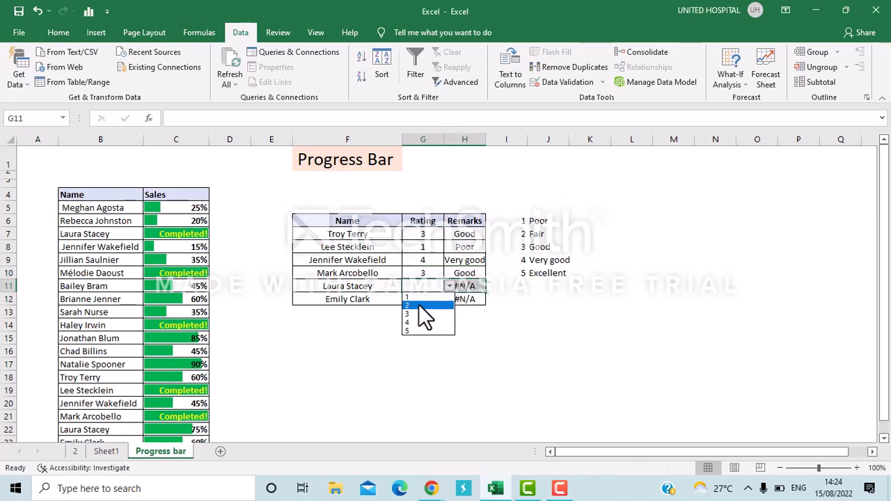
{"action": "left_click", "coordinate": [418, 304]}
{"action": "left_click", "coordinate": [426, 300]}
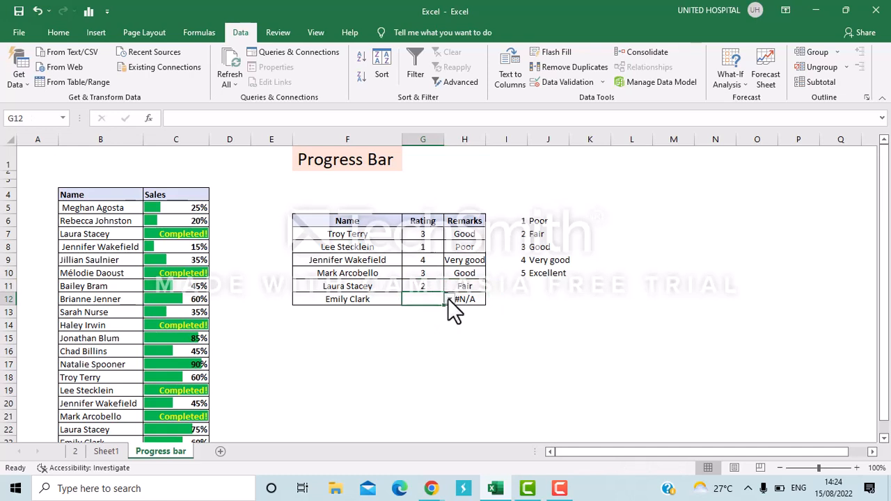
{"action": "left_click", "coordinate": [449, 298]}
{"action": "left_click", "coordinate": [415, 347]}
{"action": "left_click", "coordinate": [412, 338]}
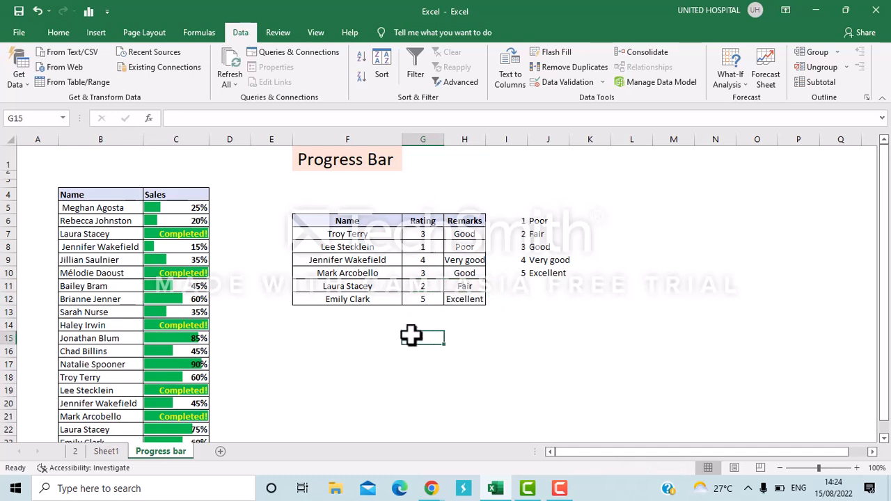
Apply light blue gradient-fill data bars as conditional formatting to the ratings in G7 to G12.
{"action": "left_click", "coordinate": [431, 236]}
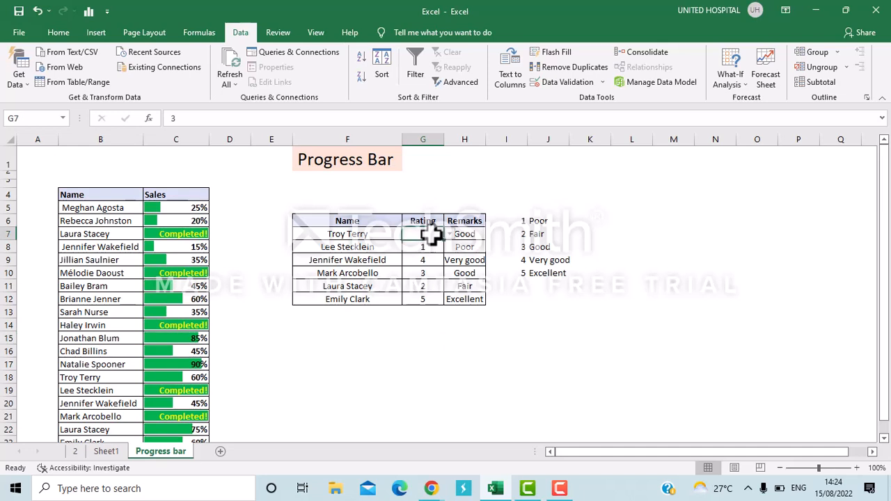
{"action": "key", "text": "ctrl+shift+Down"}
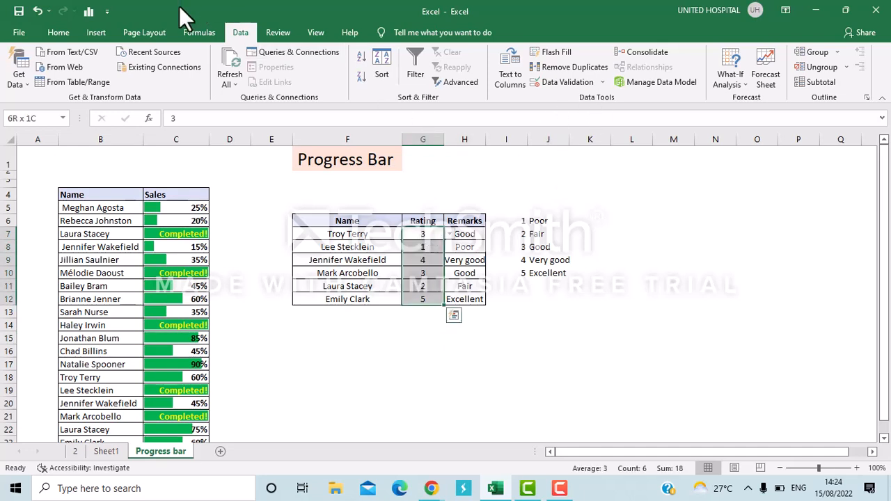
{"action": "left_click", "coordinate": [42, 33]}
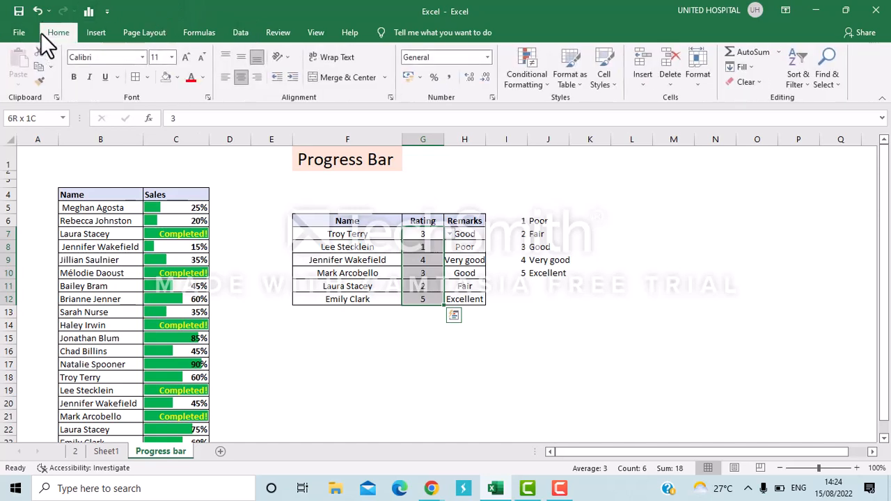
{"action": "left_click", "coordinate": [520, 81]}
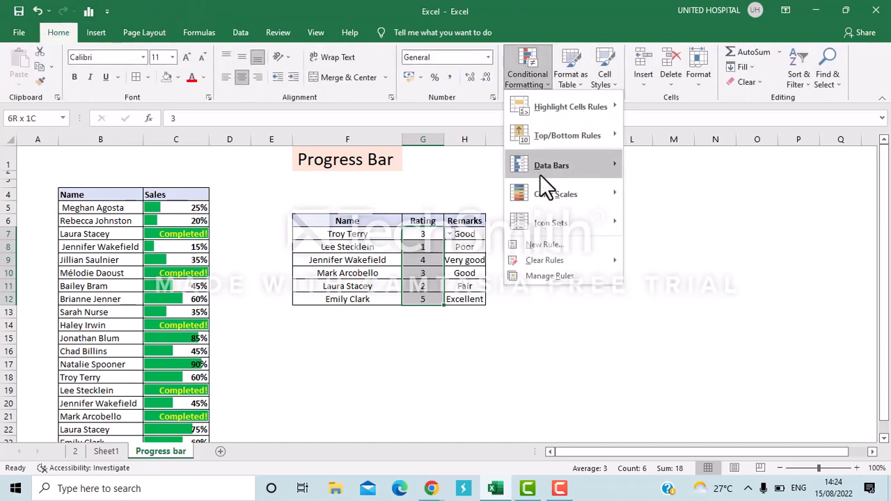
{"action": "mouse_move", "coordinate": [558, 172]}
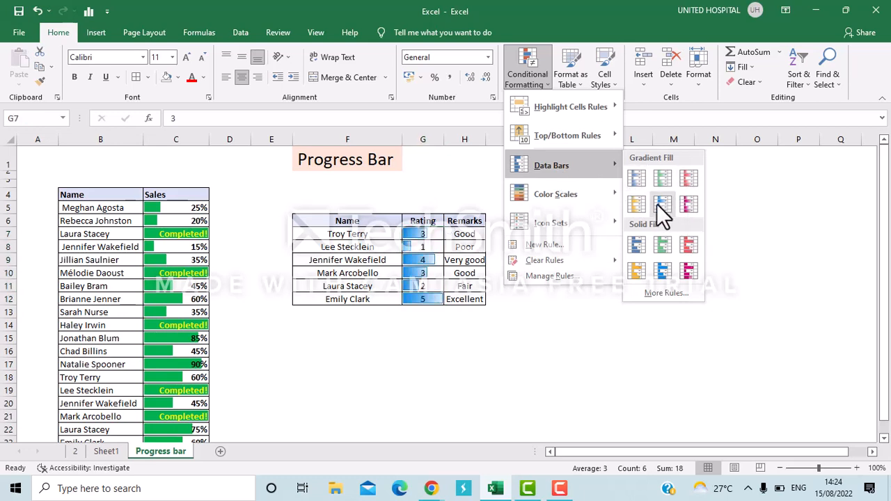
{"action": "left_click", "coordinate": [656, 204]}
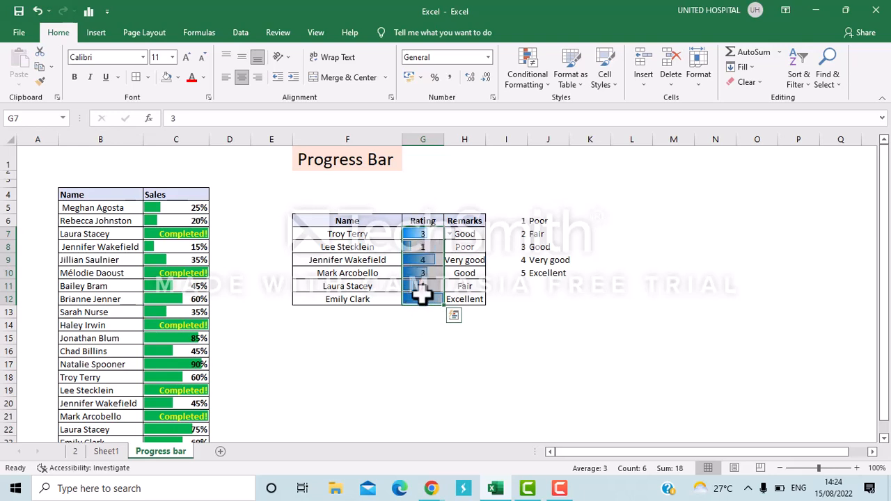
Add the 3 Stars ratings icon set to the ratings in G7 to G12, keeping their data bars.
{"action": "left_click", "coordinate": [540, 73]}
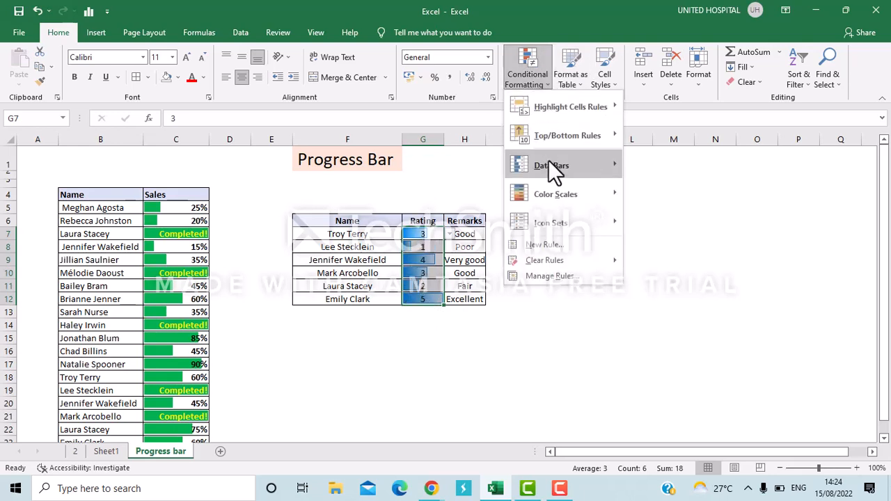
{"action": "mouse_move", "coordinate": [553, 224]}
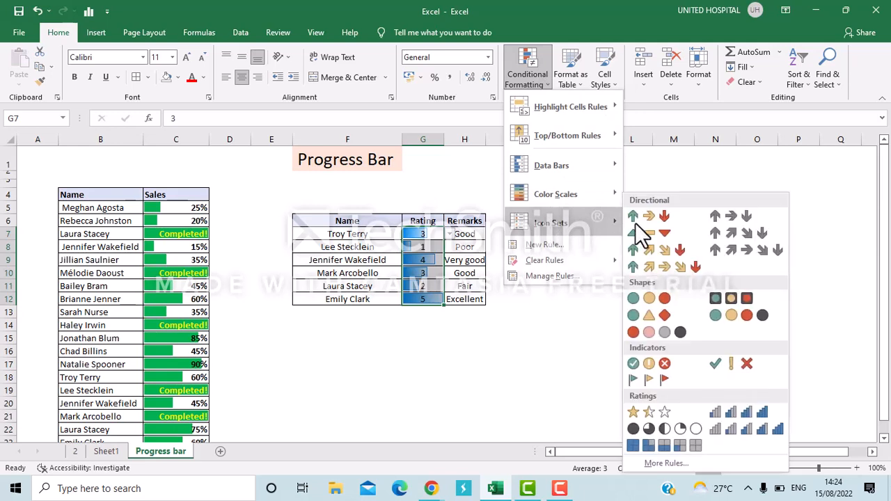
{"action": "left_click", "coordinate": [655, 412]}
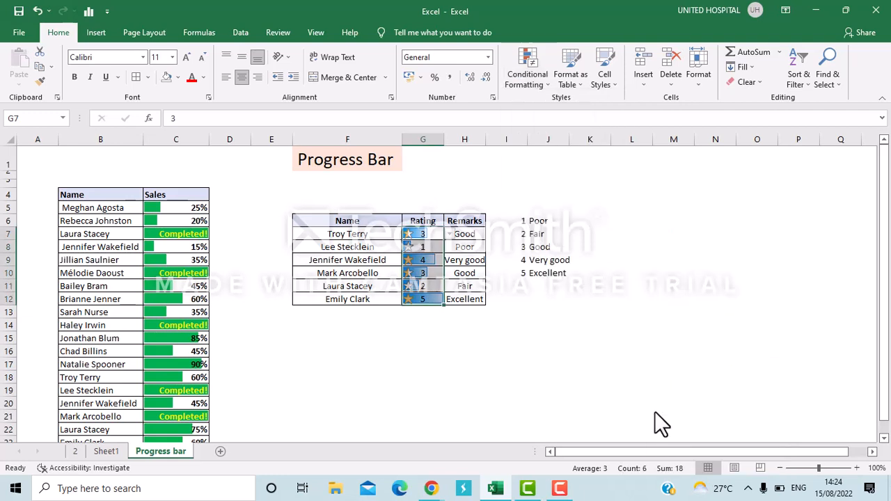
{"action": "left_click", "coordinate": [487, 360]}
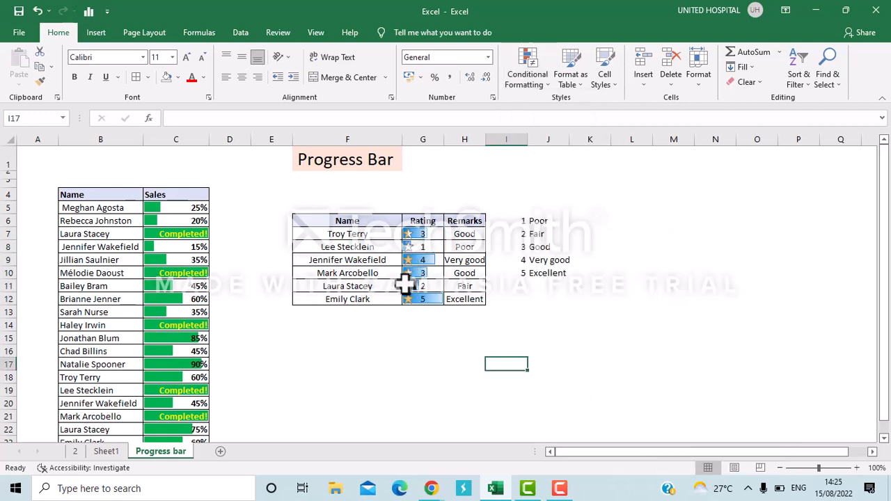
{"action": "left_click", "coordinate": [424, 349]}
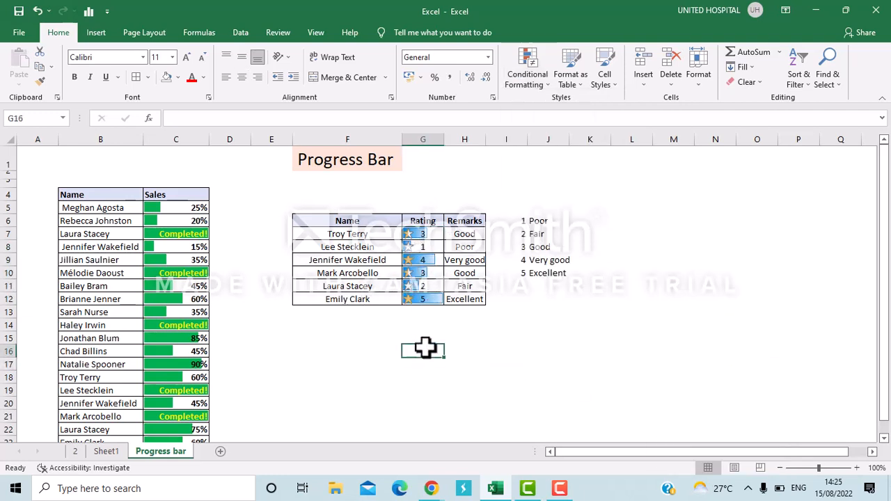